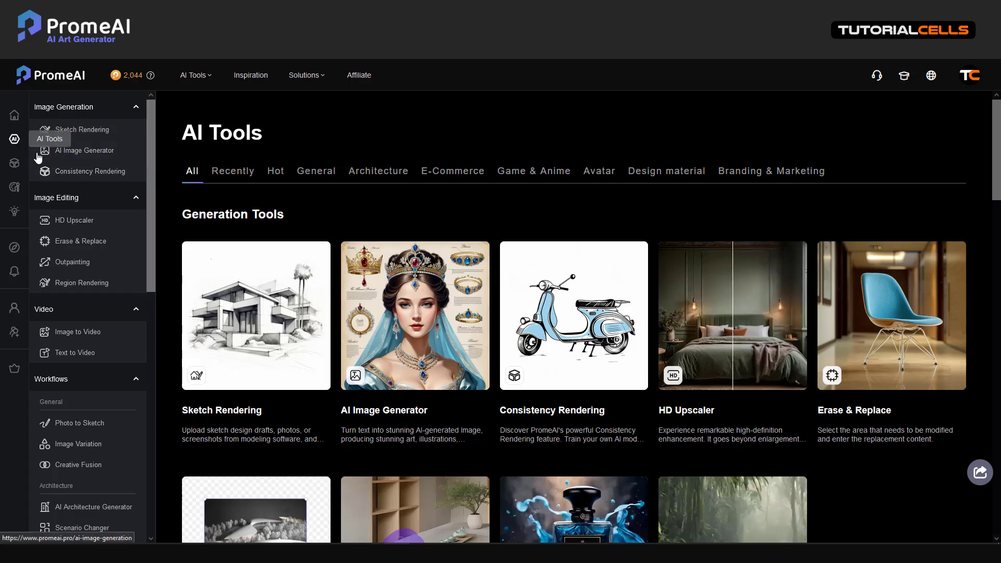
Open PromeAI's AI Image Generator from the AI Tools sidebar
click(76, 152)
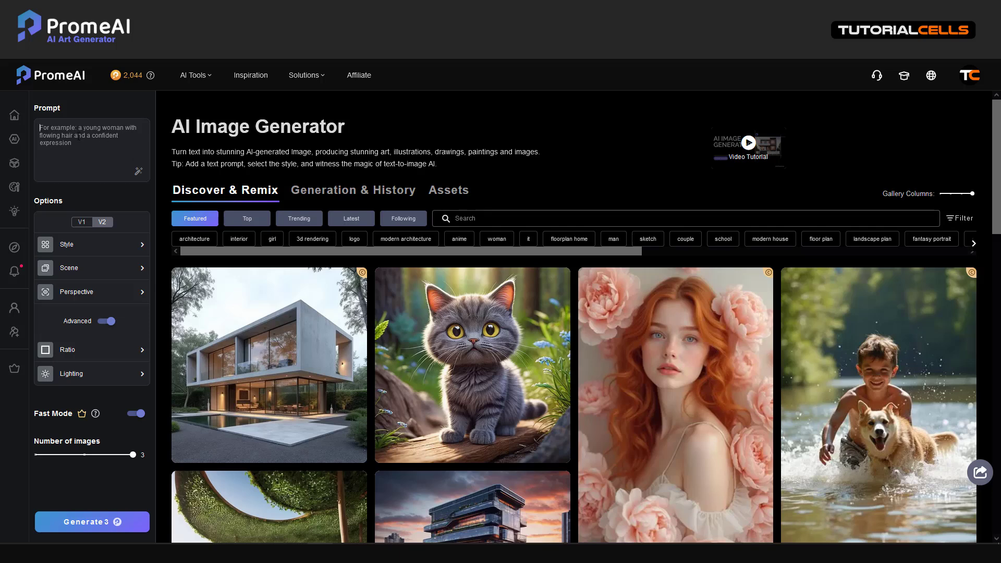
Paste 'An astronaut dancing on the moon' as the prompt, compare V1 with V2, keep V2, and show styles
text(An astronaut dancing on the moon)
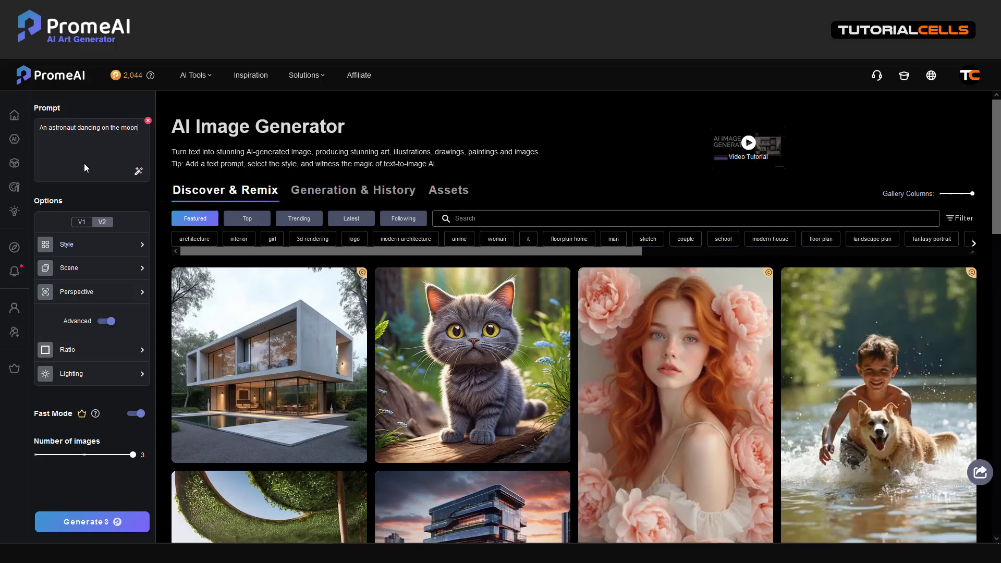
click(83, 223)
scroll(92, 321, down, 2)
scroll(93, 292, up, 2)
click(103, 224)
click(82, 224)
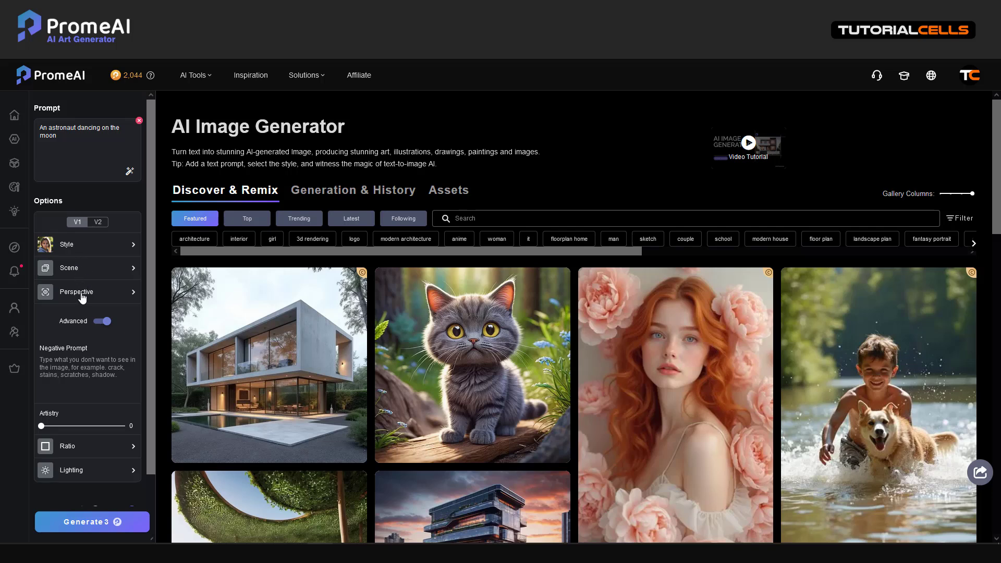
click(99, 224)
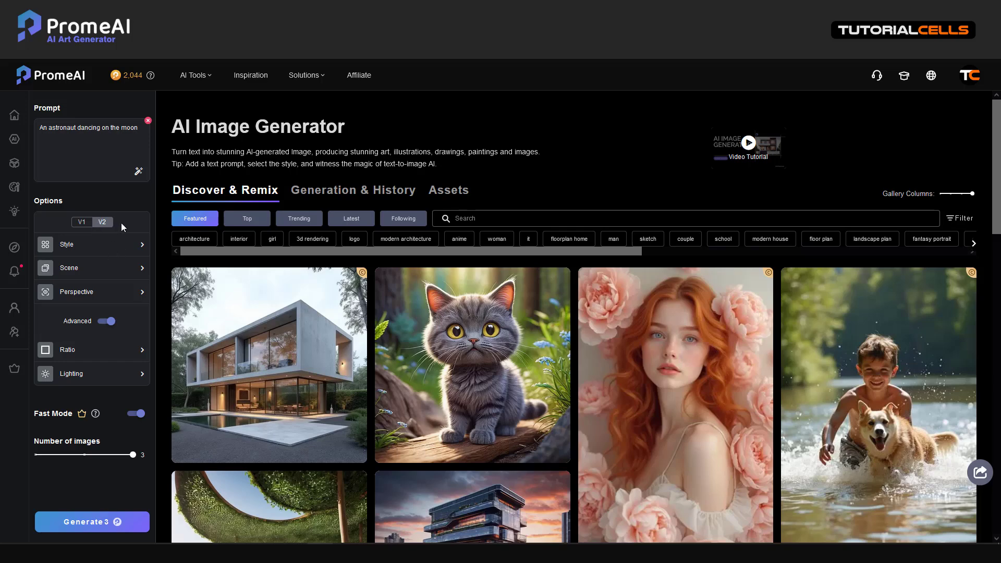
click(112, 246)
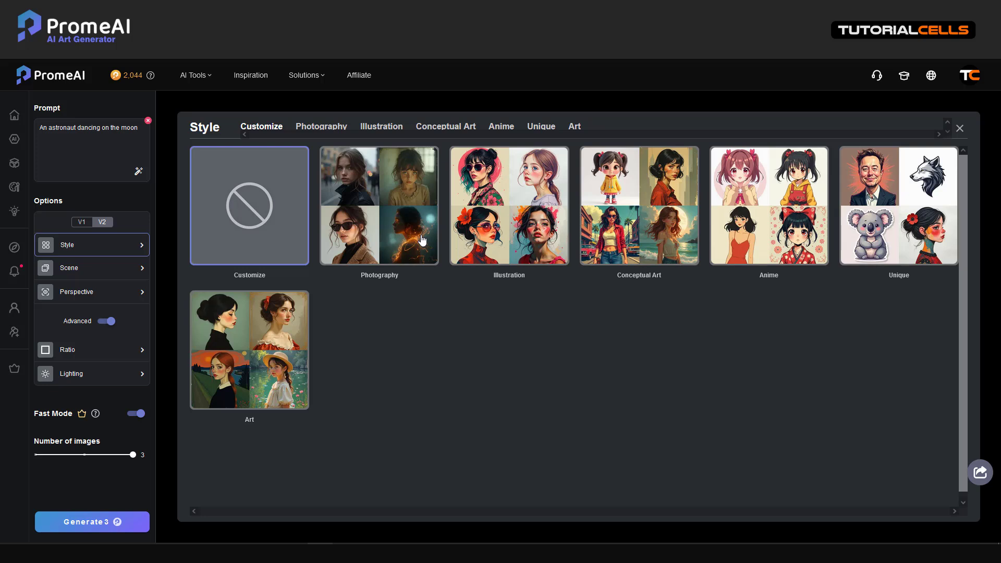
Browse the Photography style sub-categories, then close the Style dialog
click(345, 240)
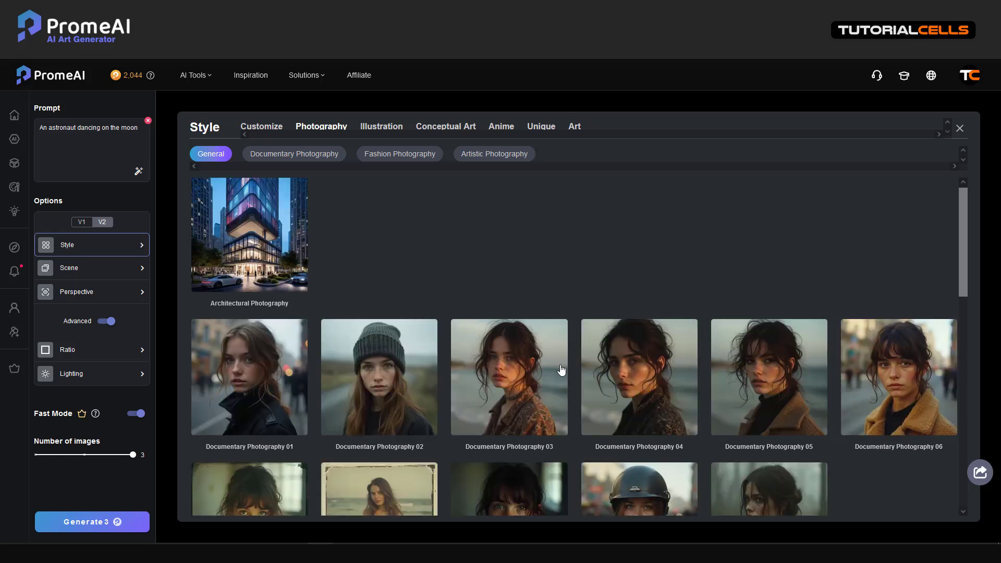
scroll(677, 381, down, 8)
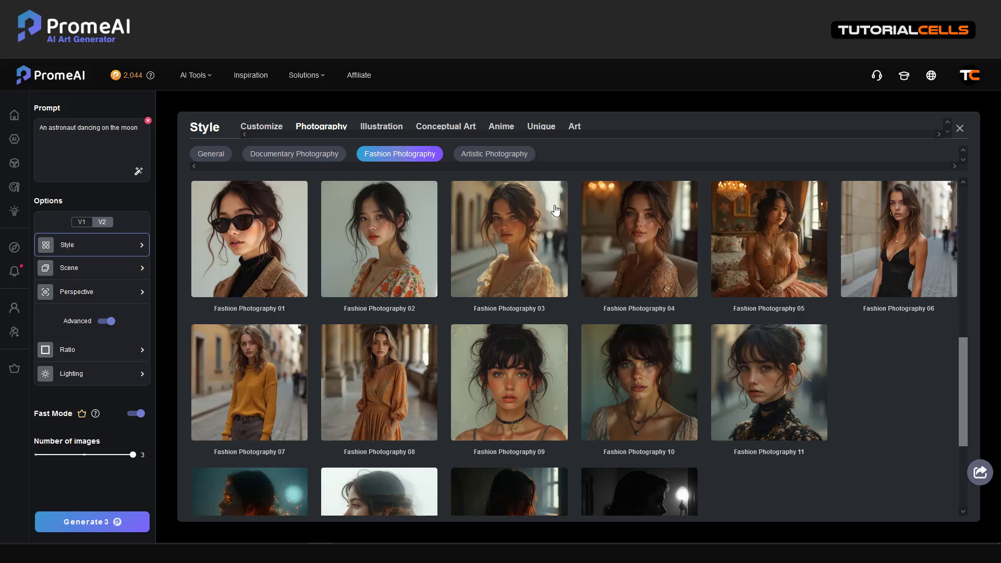
scroll(469, 409, down, 3)
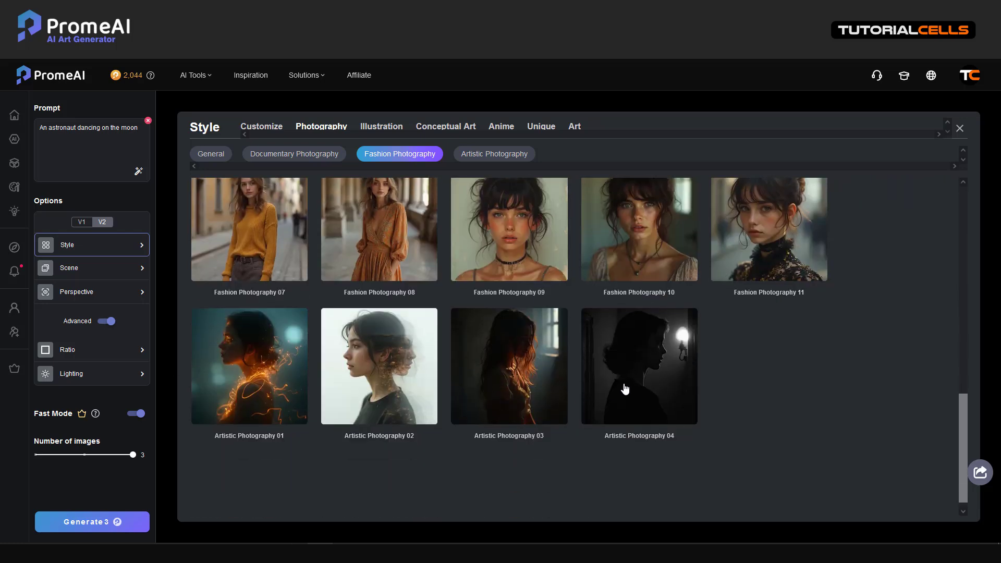
scroll(476, 369, up, 10)
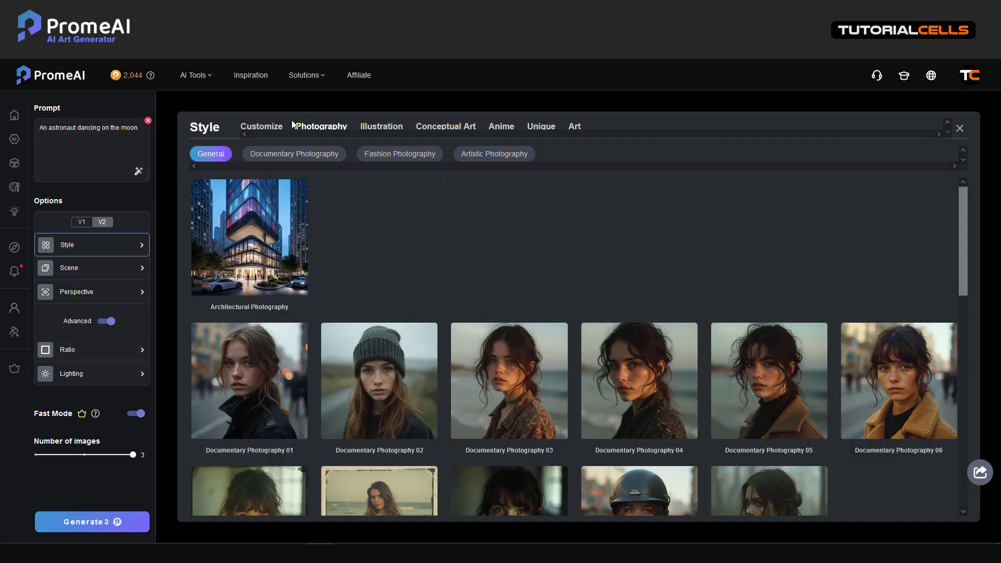
click(961, 129)
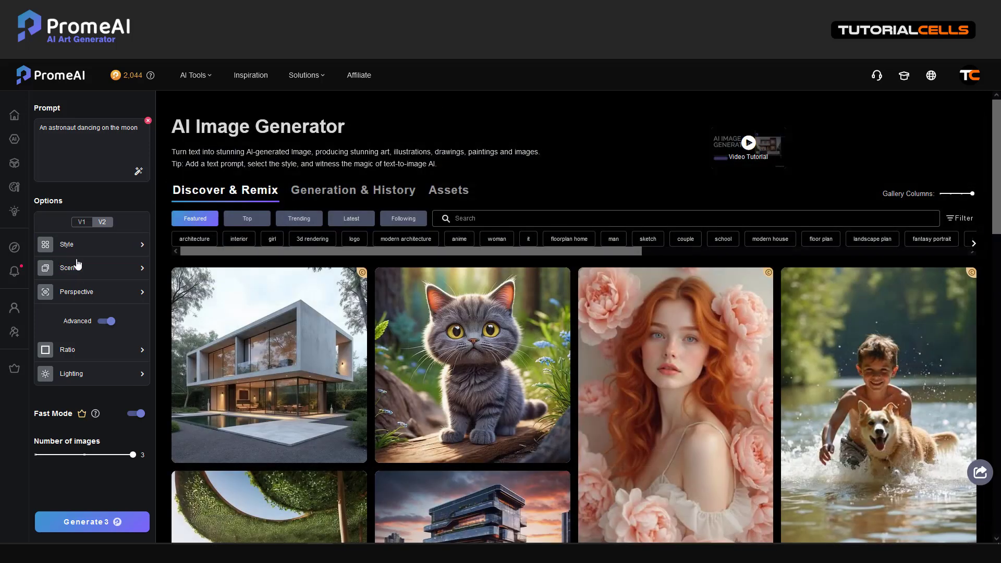
Show the Scene dialog and scroll through categories like Architecture, Interior and Game Scene
click(97, 269)
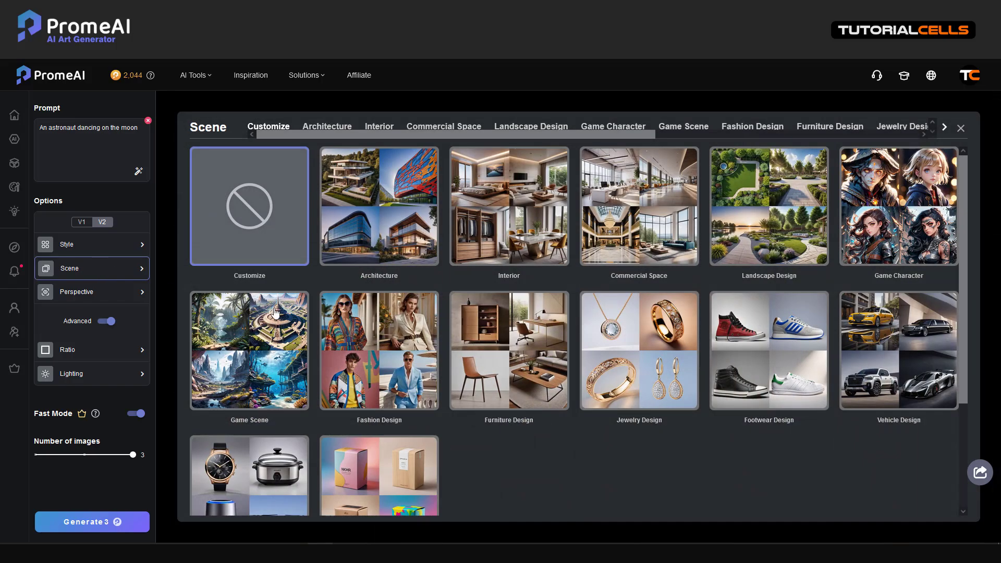
scroll(571, 393, down, 3)
scroll(571, 391, up, 3)
scroll(570, 390, down, 3)
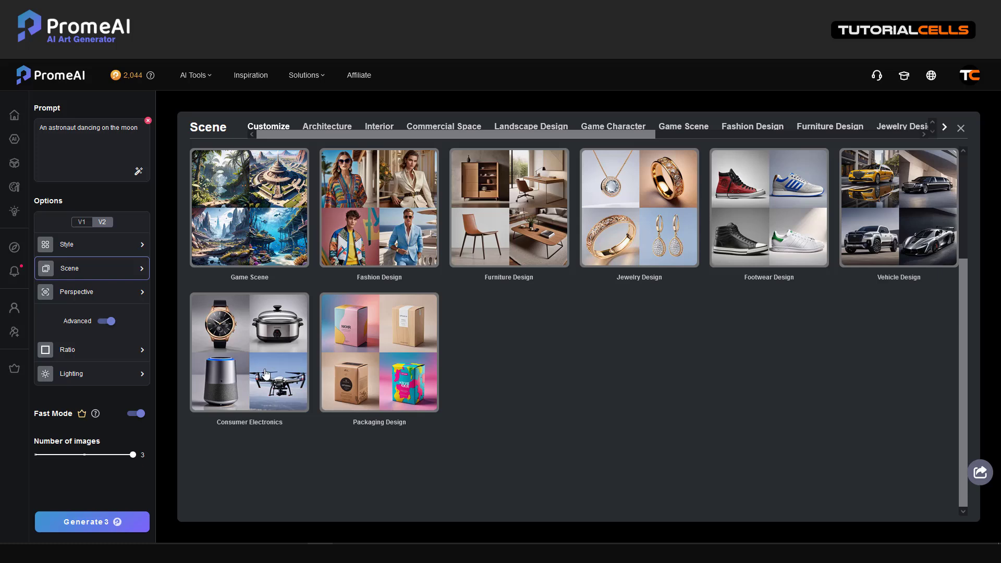
scroll(586, 393, up, 3)
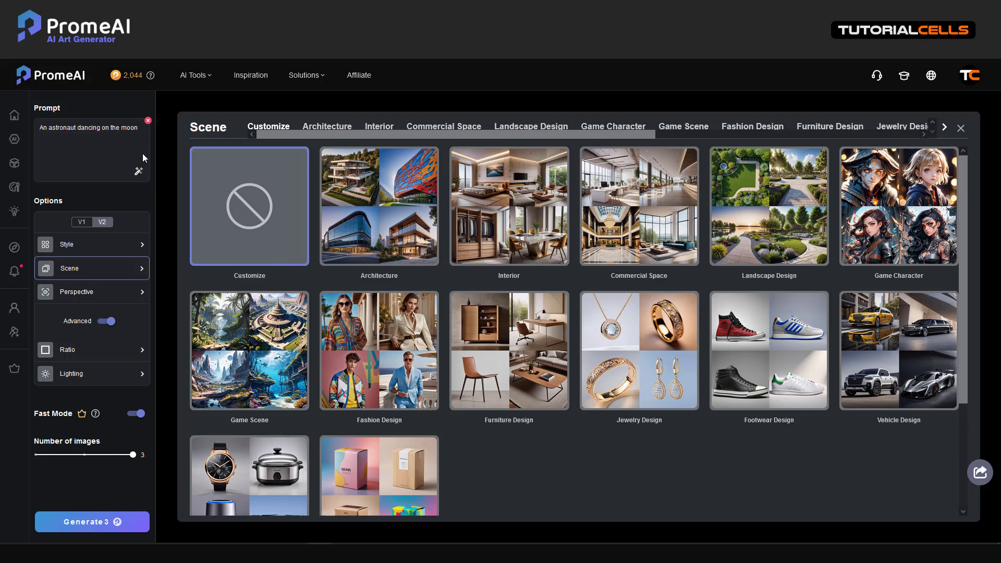
Browse the Perspective grid, then toggle Advanced off and on to close it
click(125, 298)
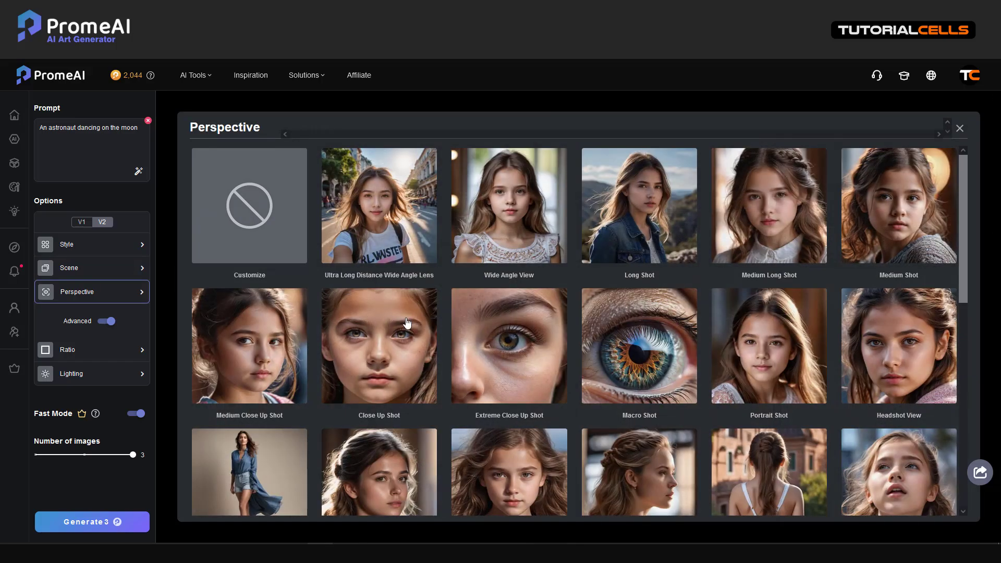
scroll(594, 354, down, 9)
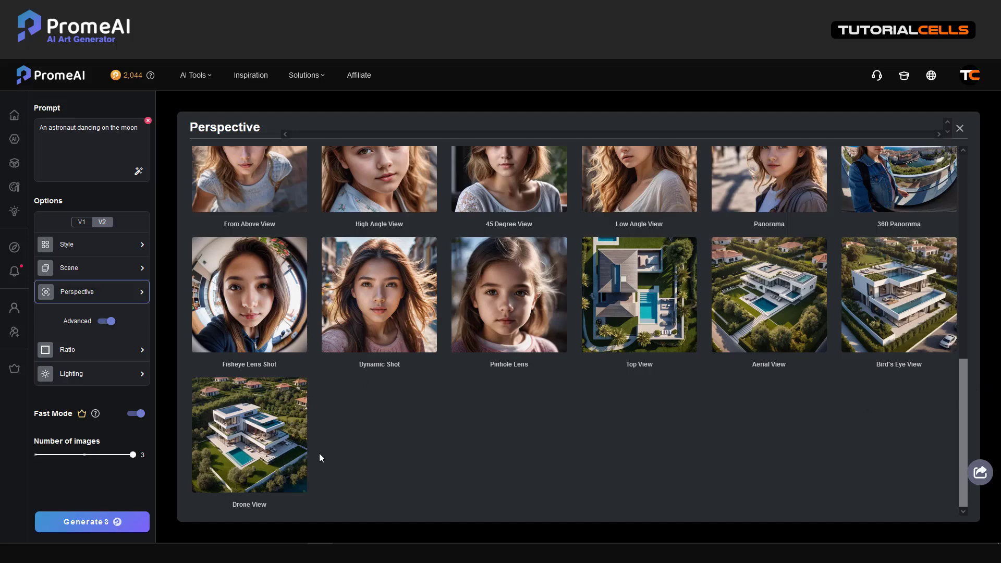
scroll(325, 448, up, 8)
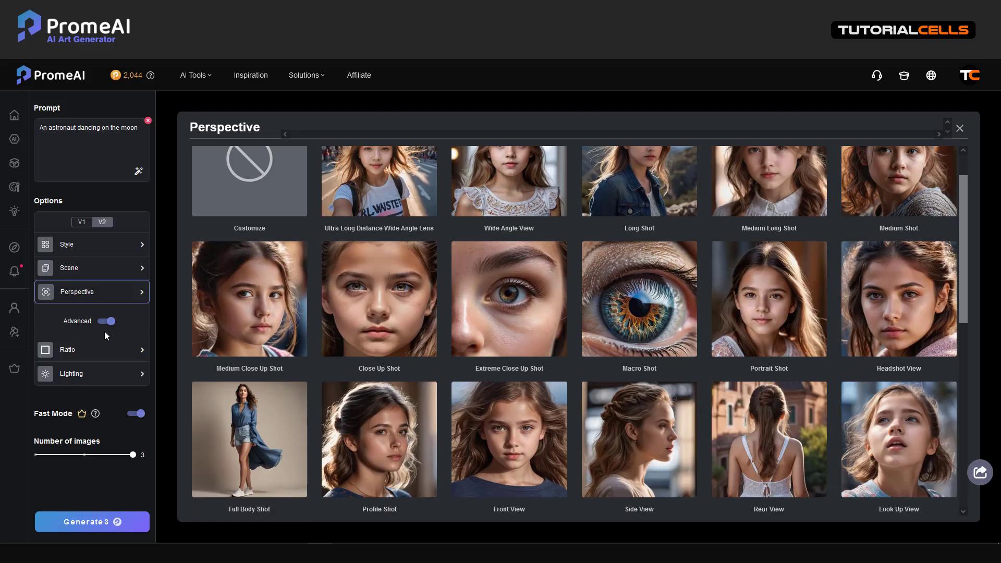
click(107, 321)
click(107, 321)
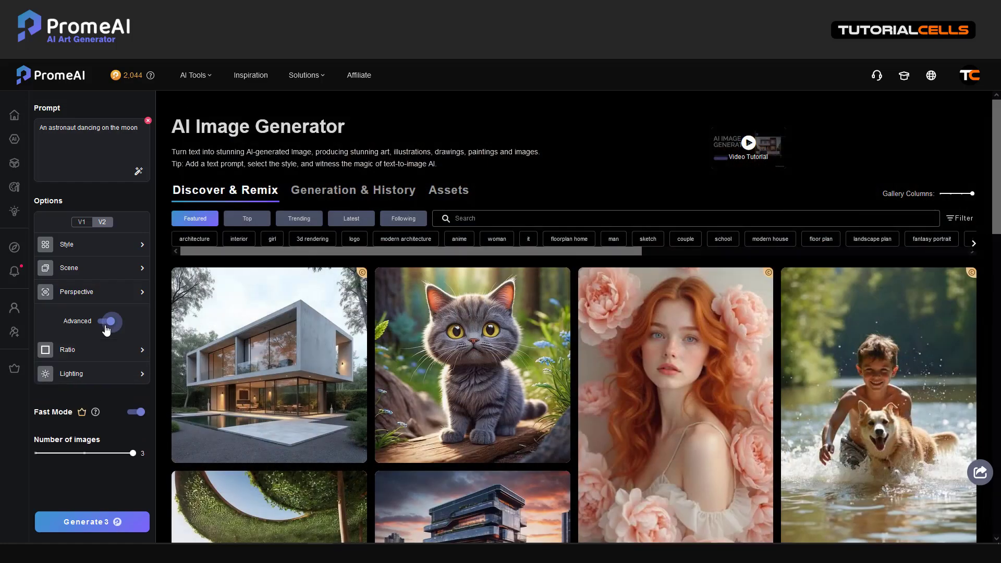
Try the 5:4 and 1:1 ratios, settle on 16:9 (1344x768), and close the Ratio popup
click(94, 355)
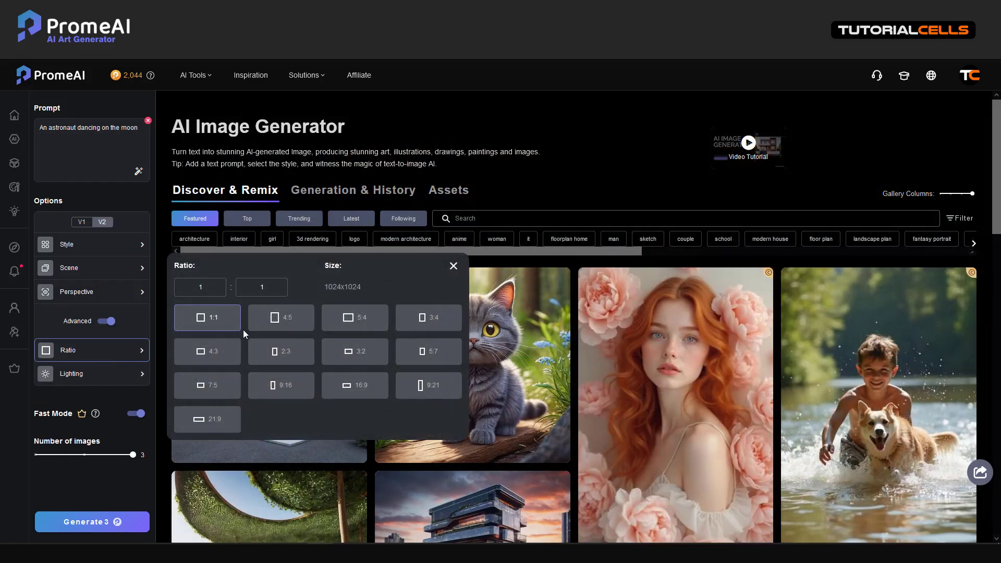
click(350, 318)
click(216, 319)
click(345, 386)
click(453, 266)
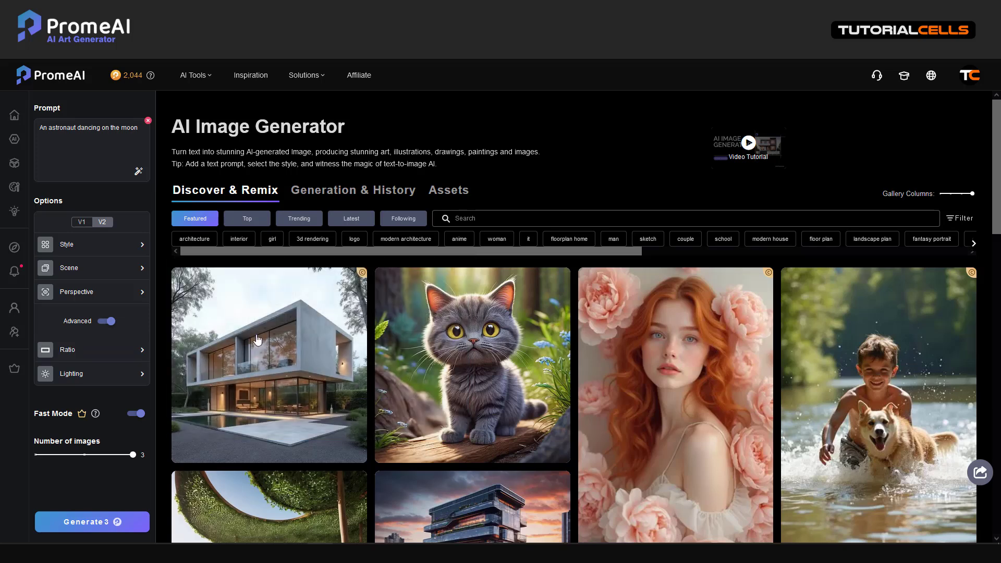
click(107, 380)
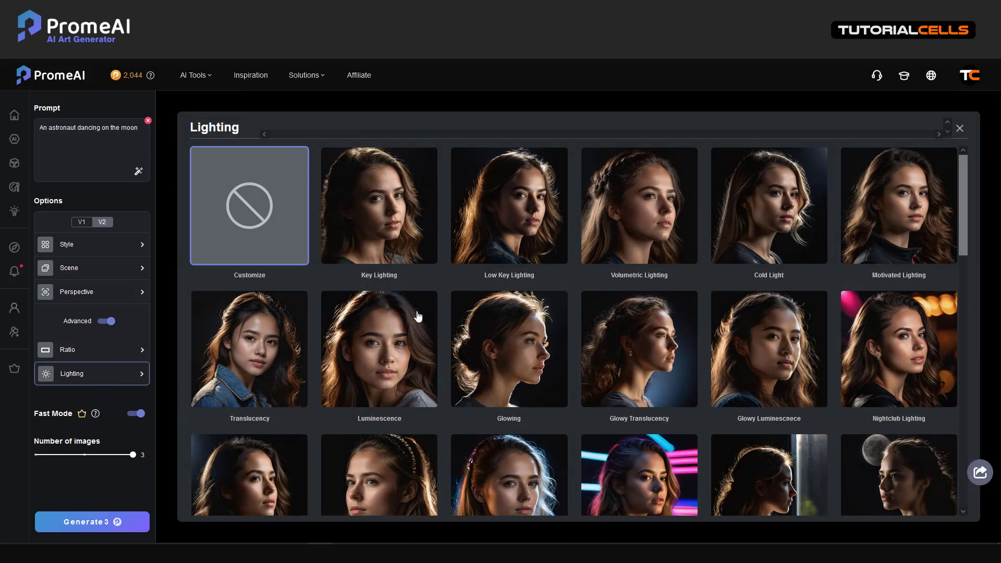
scroll(627, 339, down, 9)
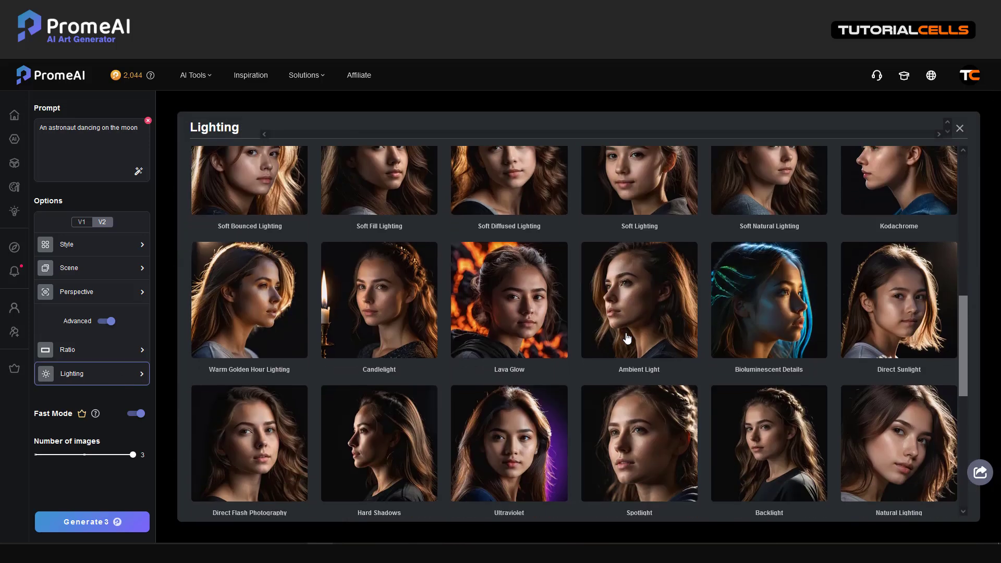
scroll(627, 339, down, 6)
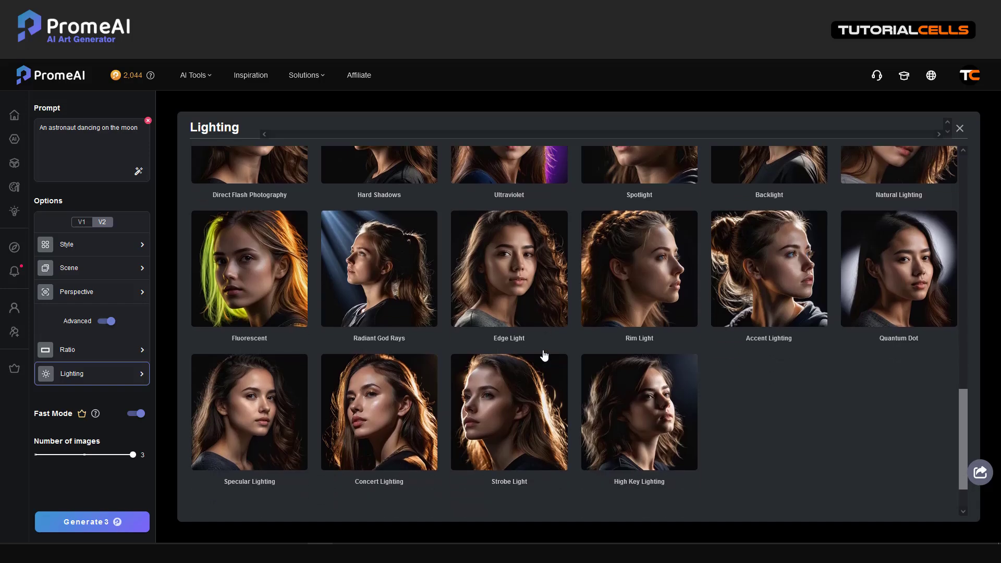
scroll(520, 328, down, 1)
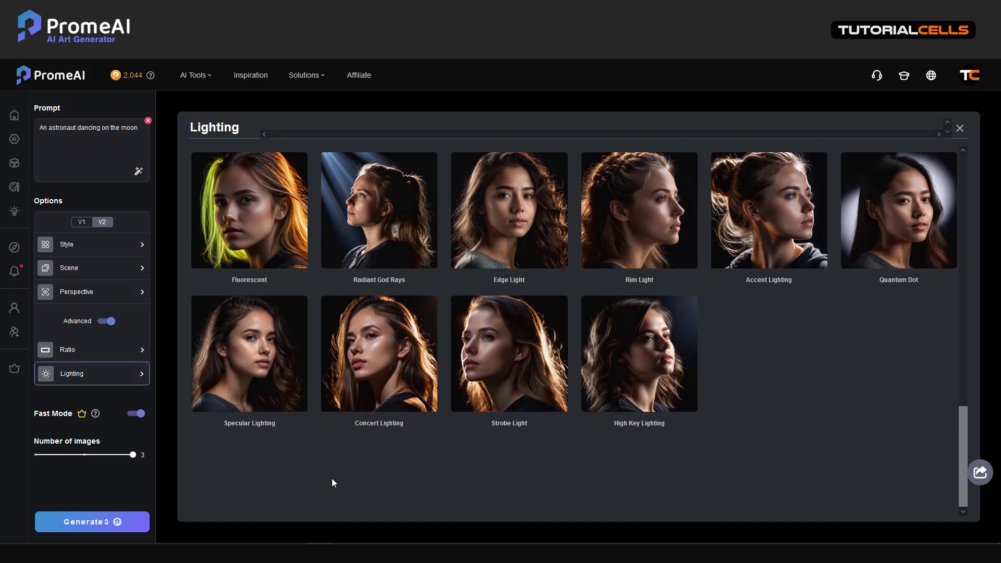
scroll(334, 482, up, 15)
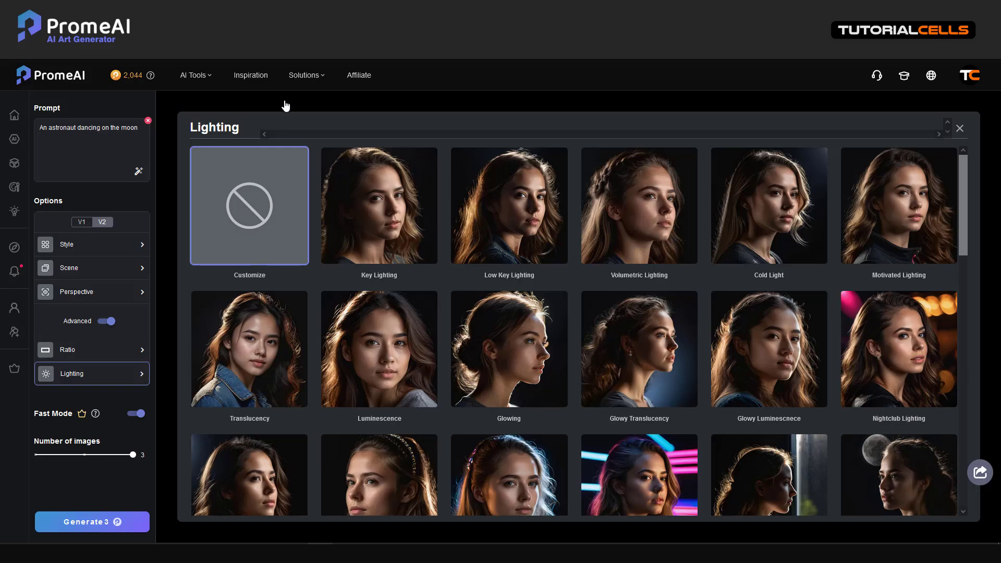
click(88, 148)
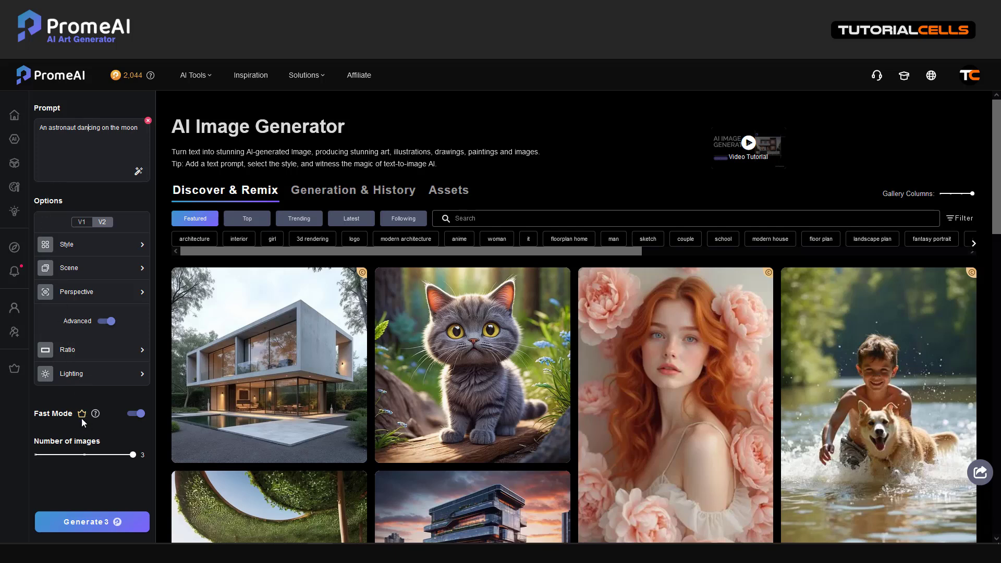
Set Number of images to 1 and generate the astronaut image
mouse_move(95, 418)
click(89, 522)
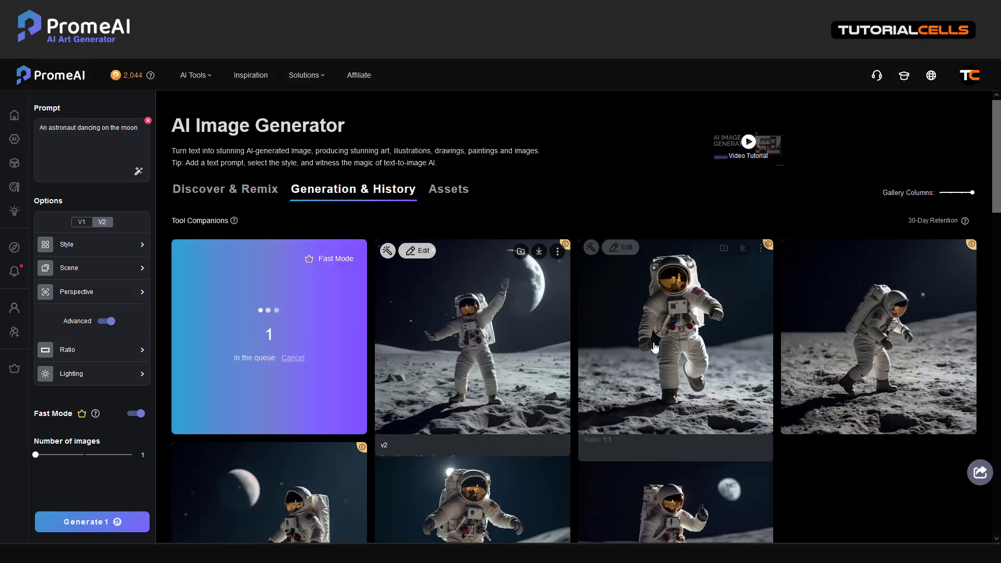
Delete two astronaut images from the history and show another's download sizes, 512x512 to 4096x4096
scroll(648, 324, down, 2)
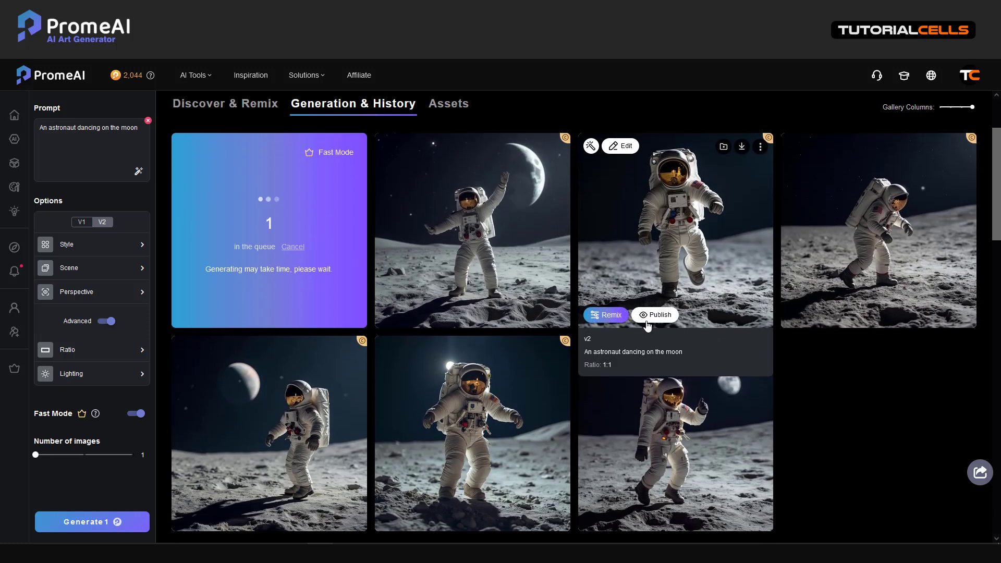
scroll(175, 494, up, 1)
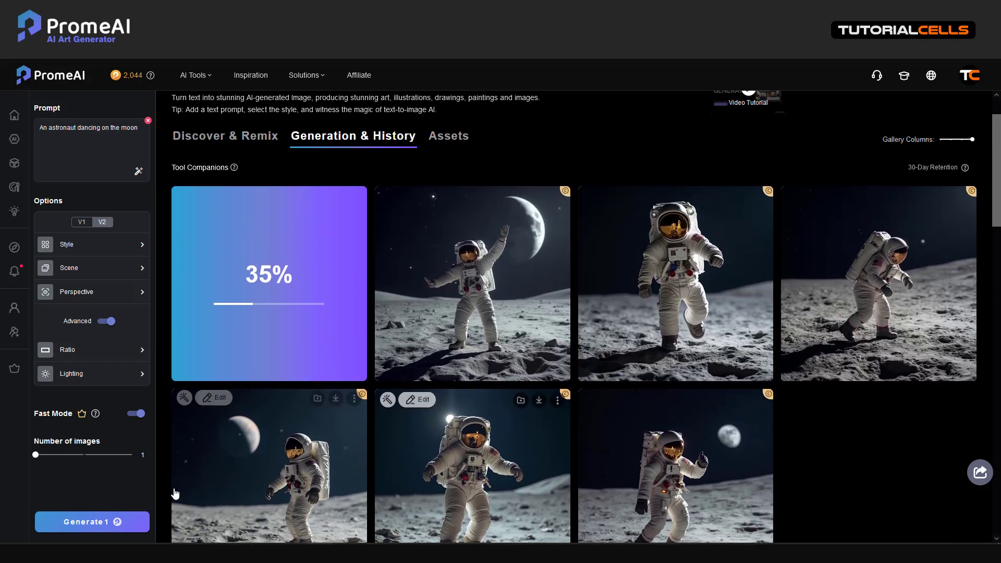
scroll(175, 494, down, 1)
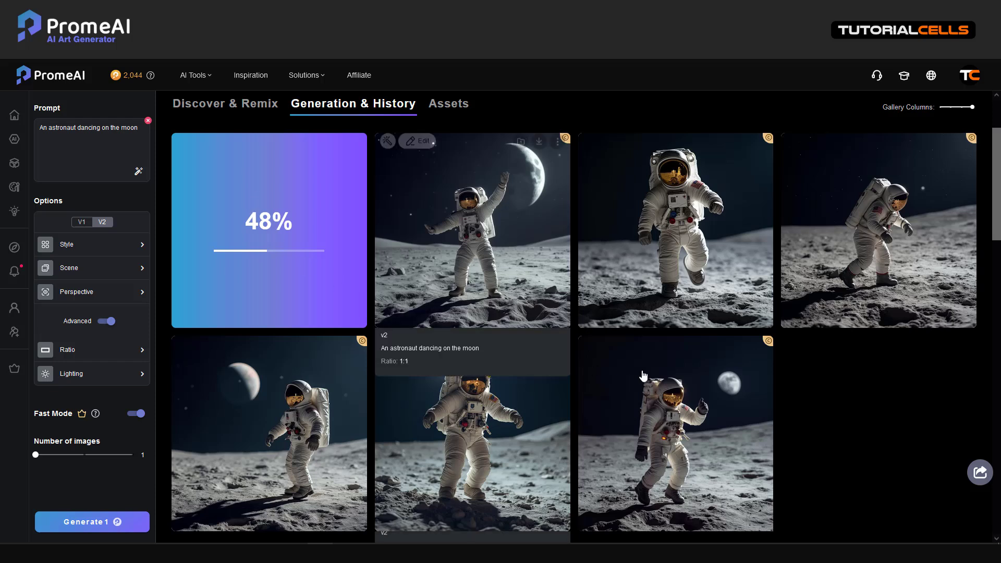
click(760, 349)
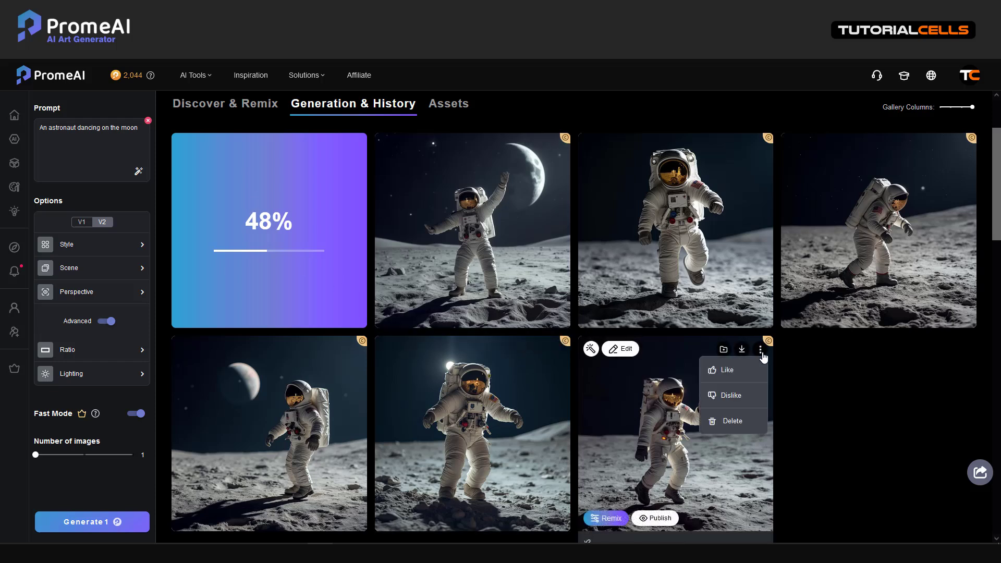
click(743, 421)
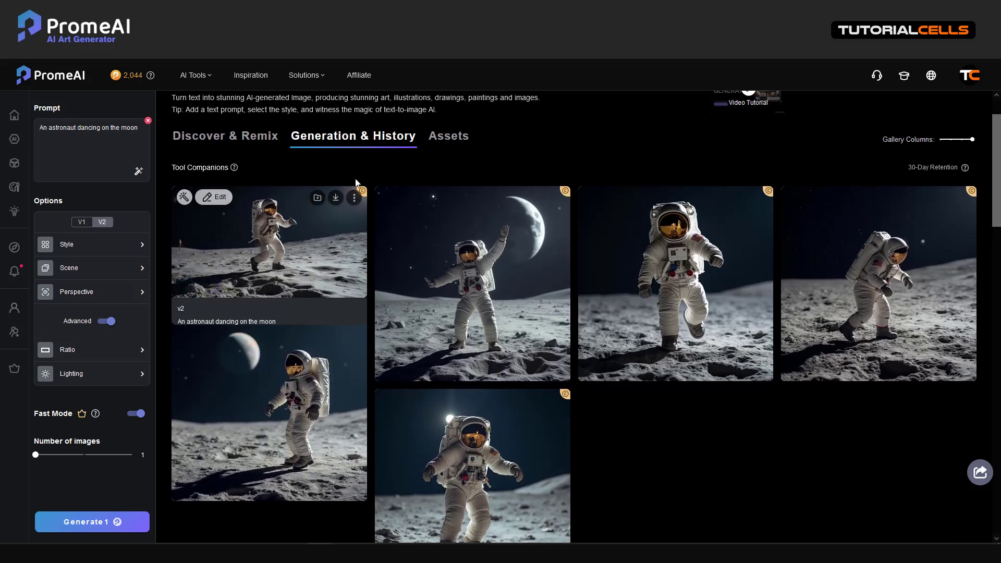
click(354, 320)
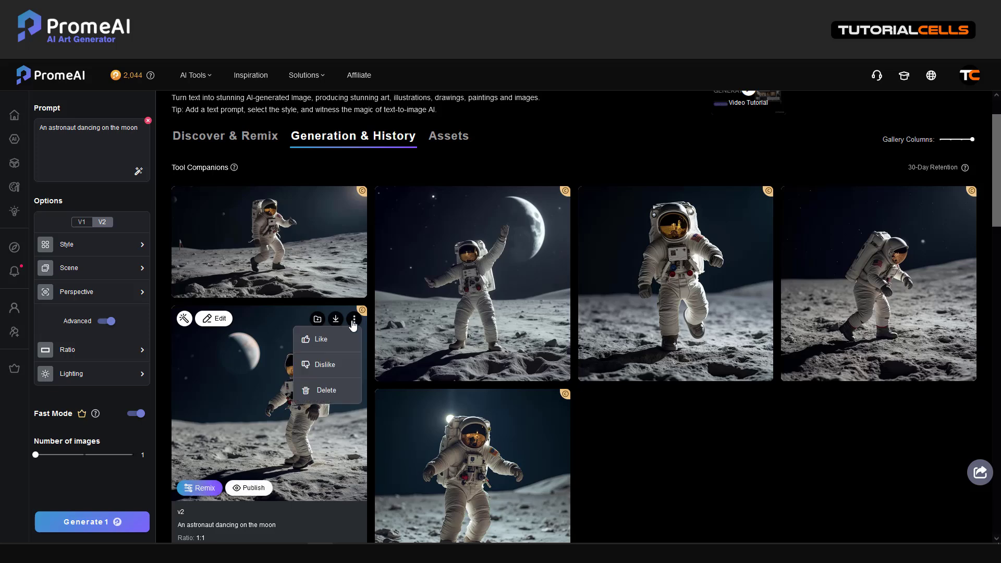
click(327, 390)
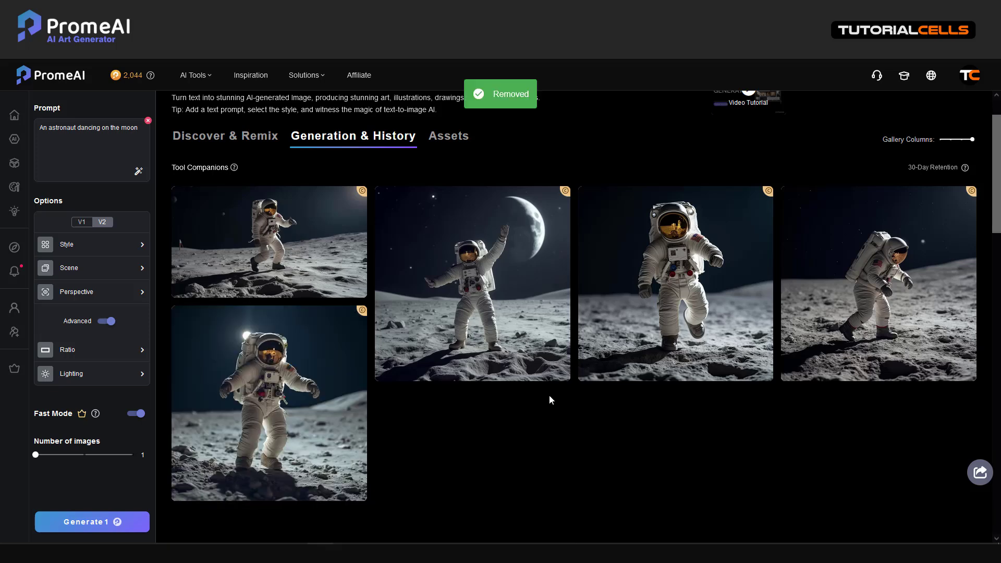
click(539, 199)
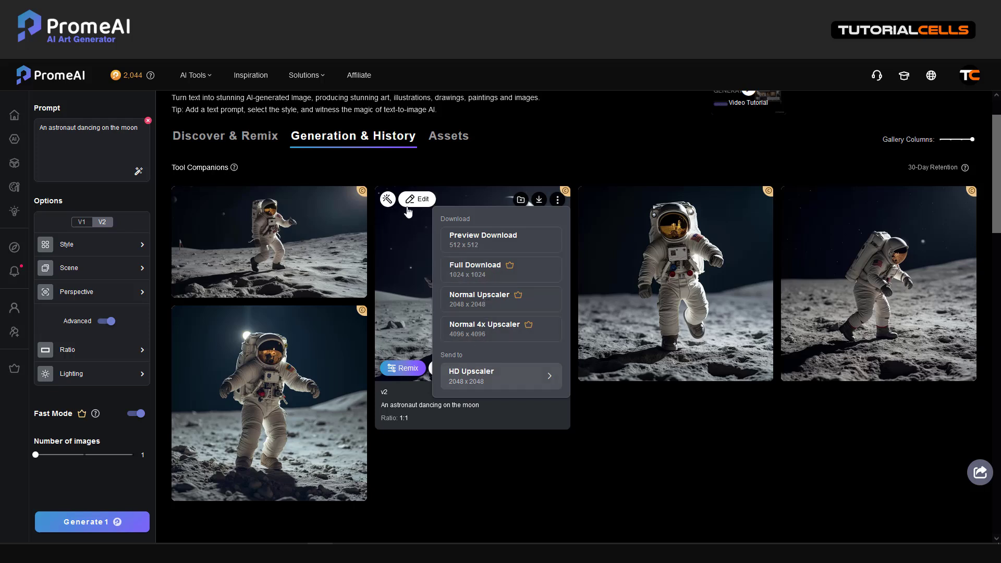
Dismiss the download and tool menus, leaving five astronaut images in Generation & History
mouse_move(414, 205)
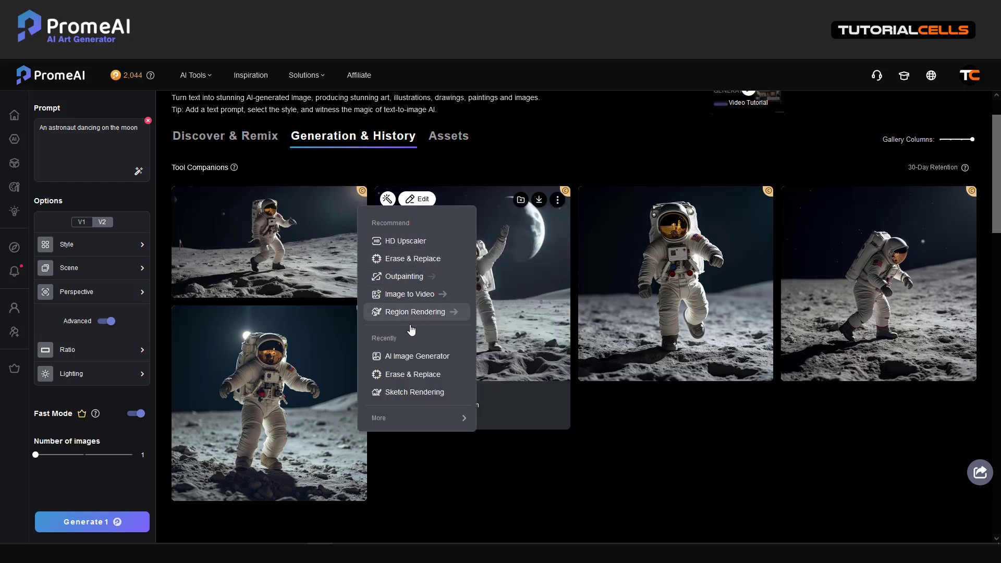
mouse_move(422, 421)
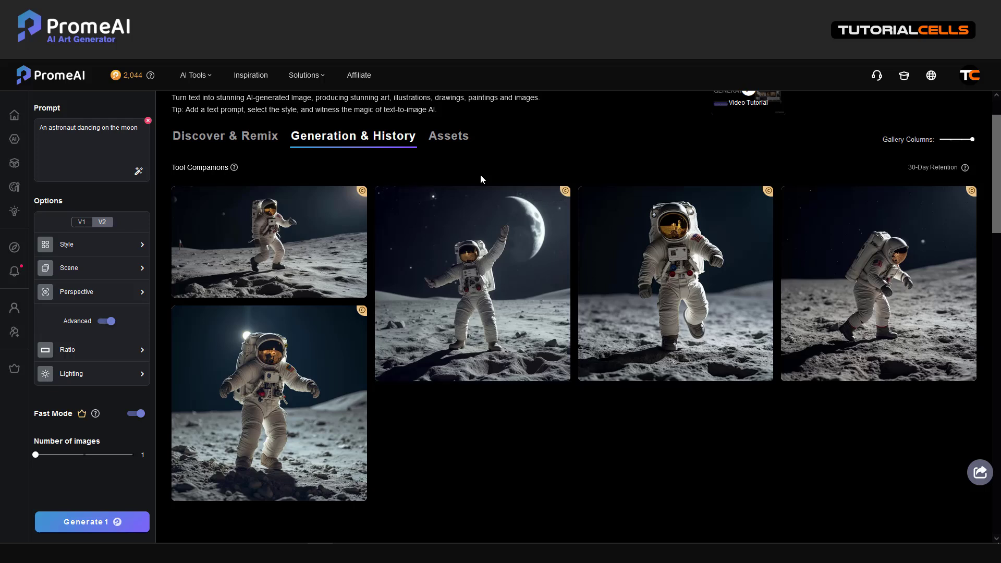
View the first astronaut image full screen, publish it to the community, and close the viewer
click(284, 235)
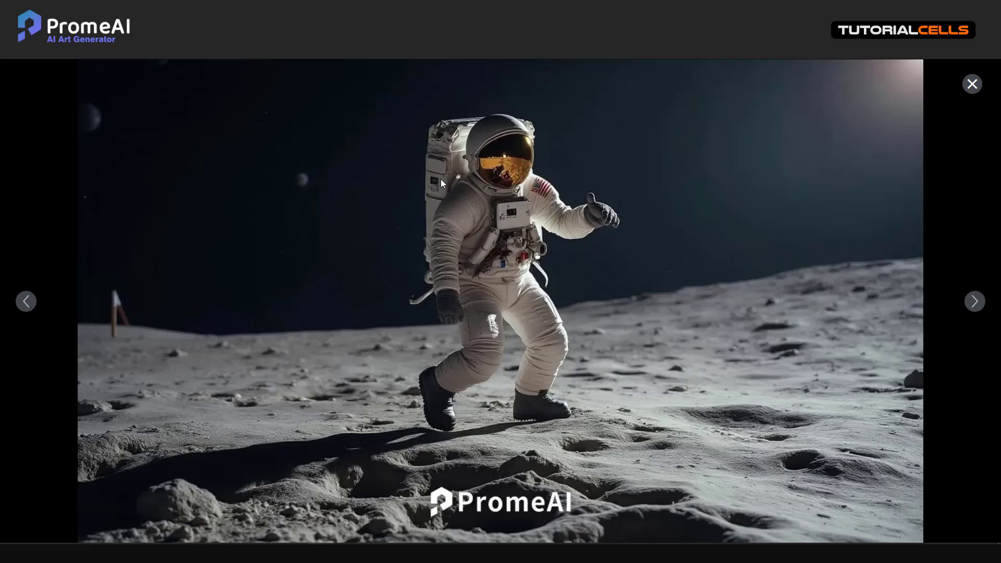
mouse_move(468, 67)
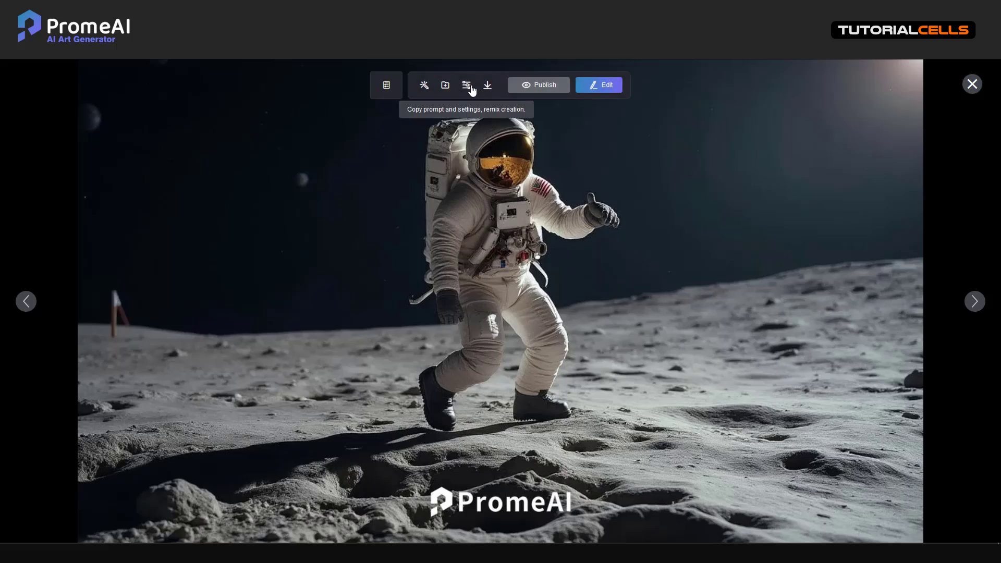
mouse_move(389, 86)
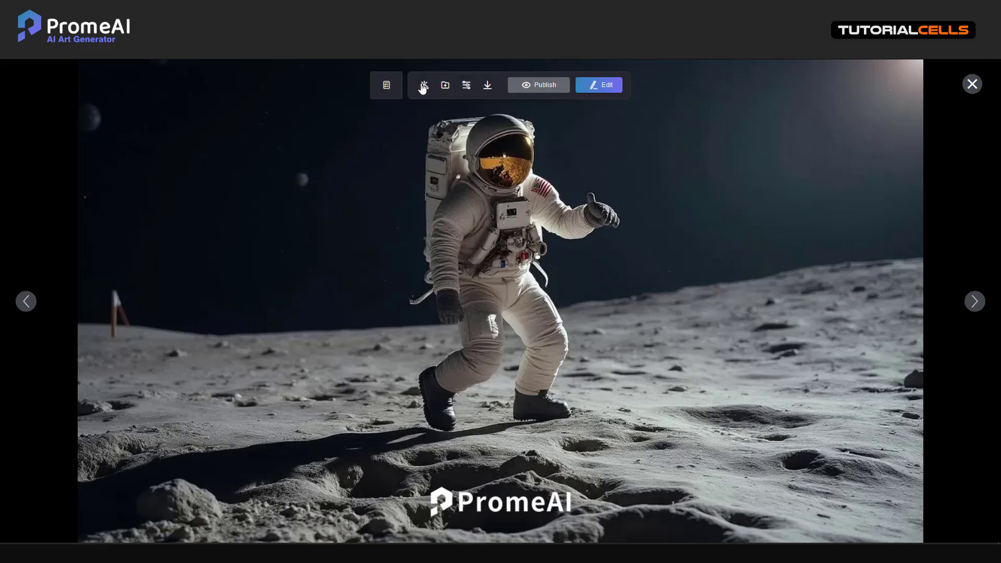
click(543, 89)
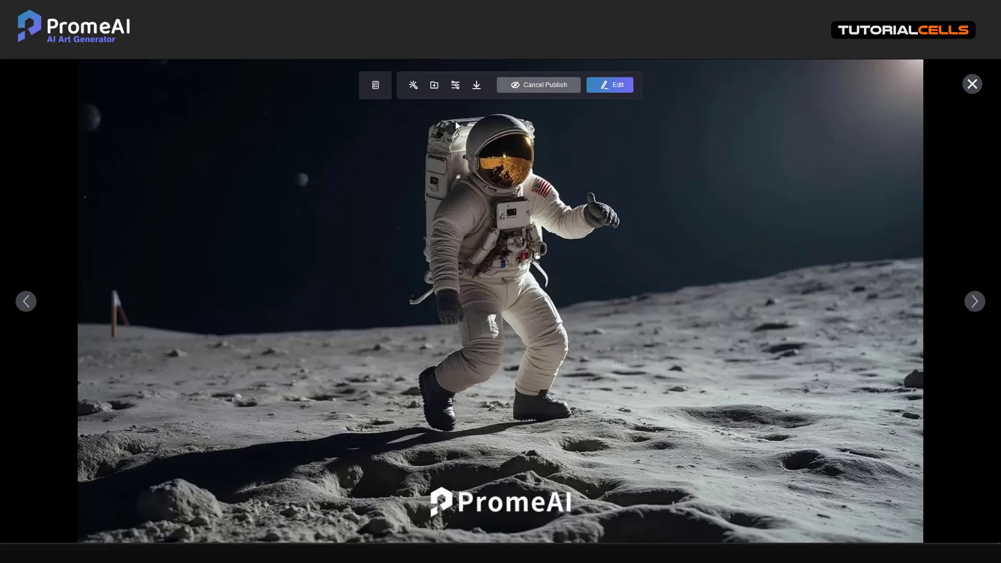
click(972, 84)
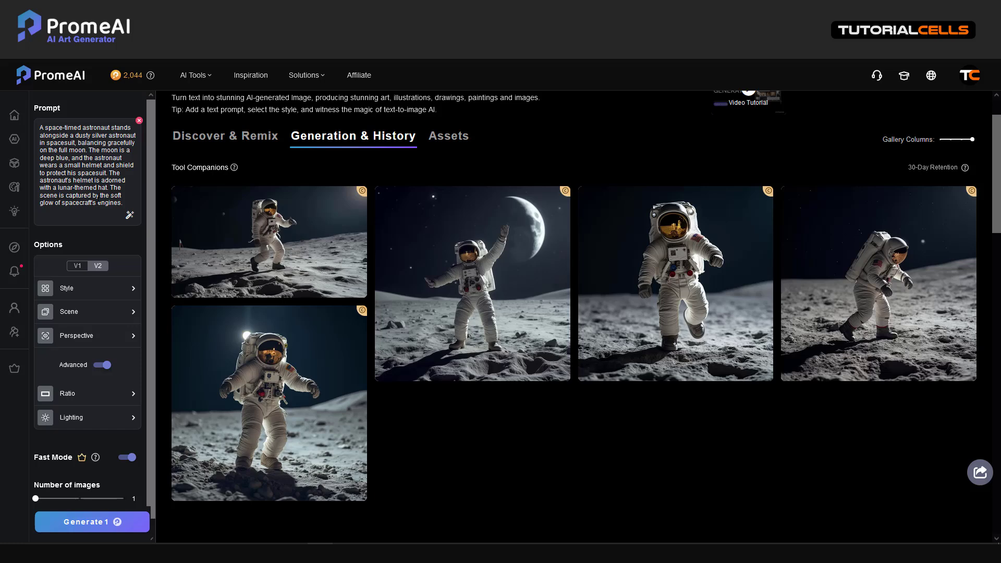
Open the Style choices for the expanded two-astronaut moon prompt
click(100, 295)
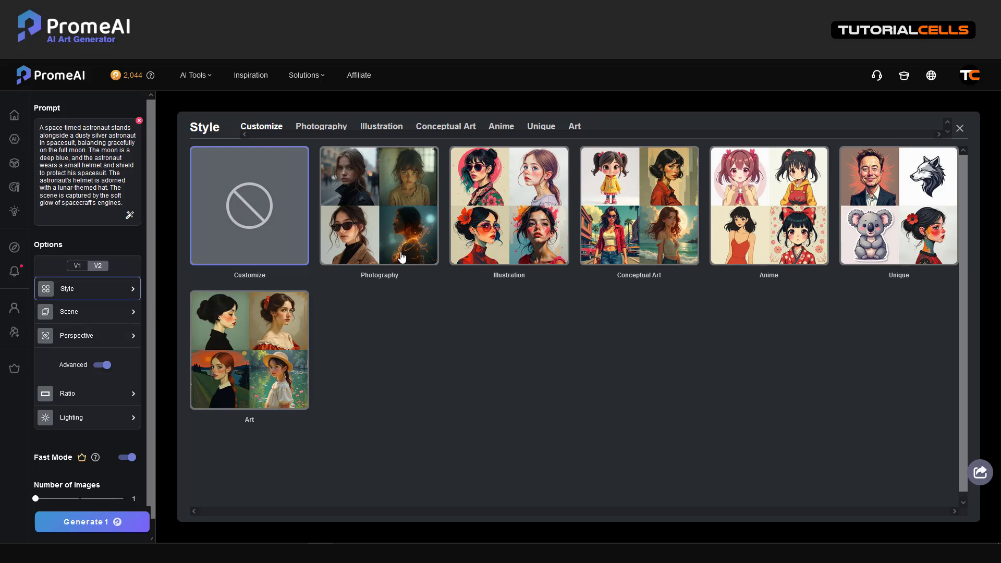
Pick the Illustration > Realistic Fantasy 01 style, then browse the Scene and Perspective presets
click(482, 207)
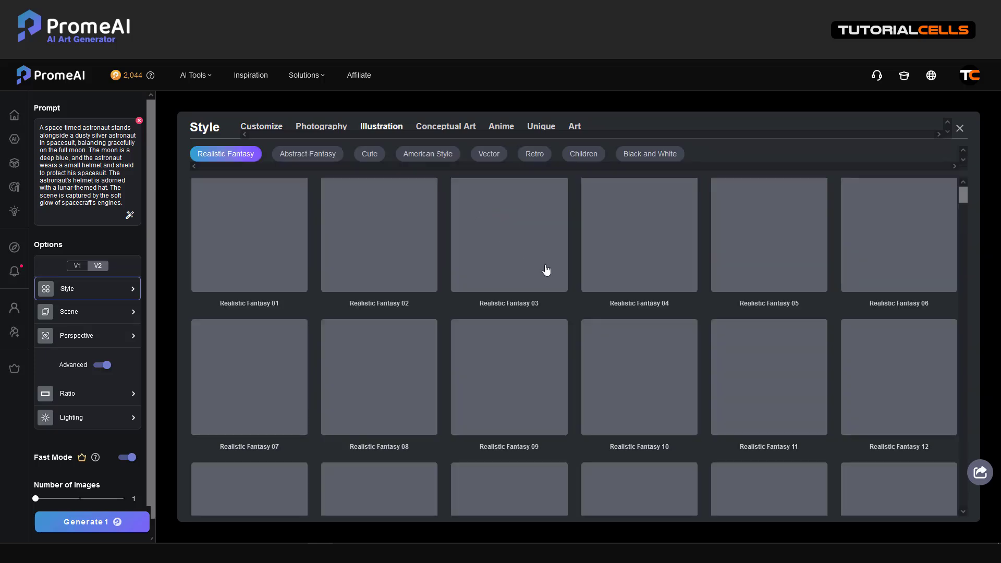
click(270, 274)
click(101, 316)
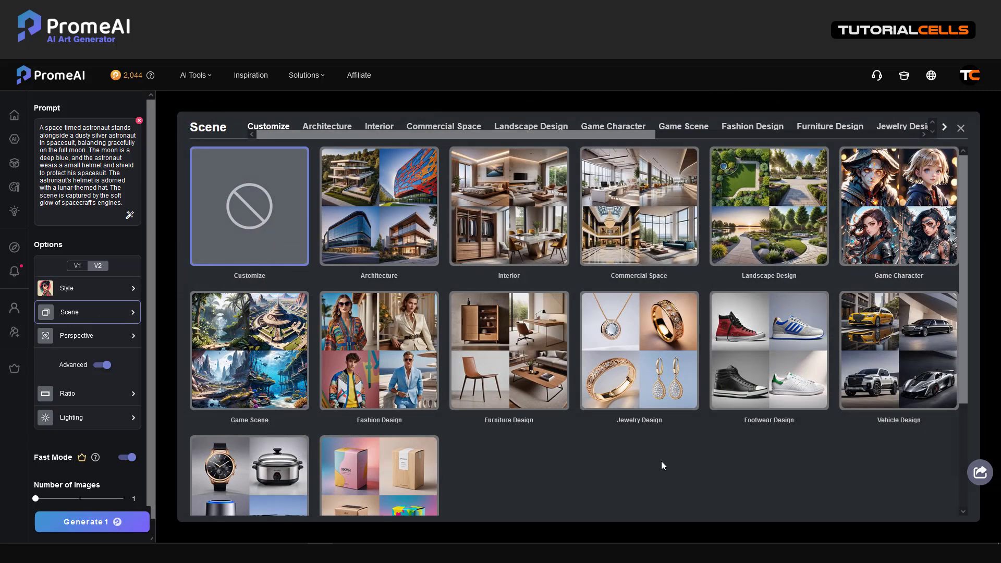
click(110, 340)
scroll(469, 383, down, 5)
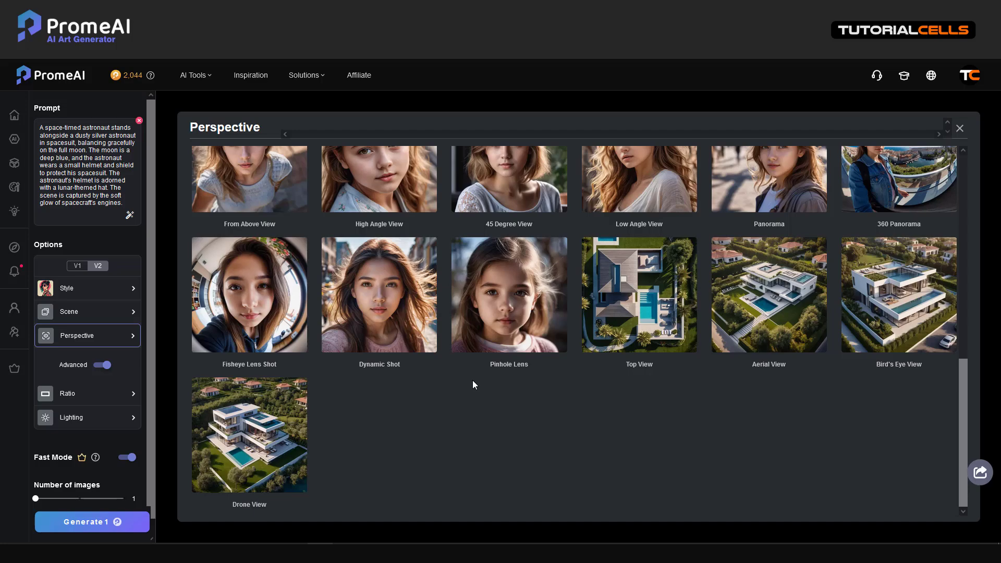
scroll(576, 402, up, 5)
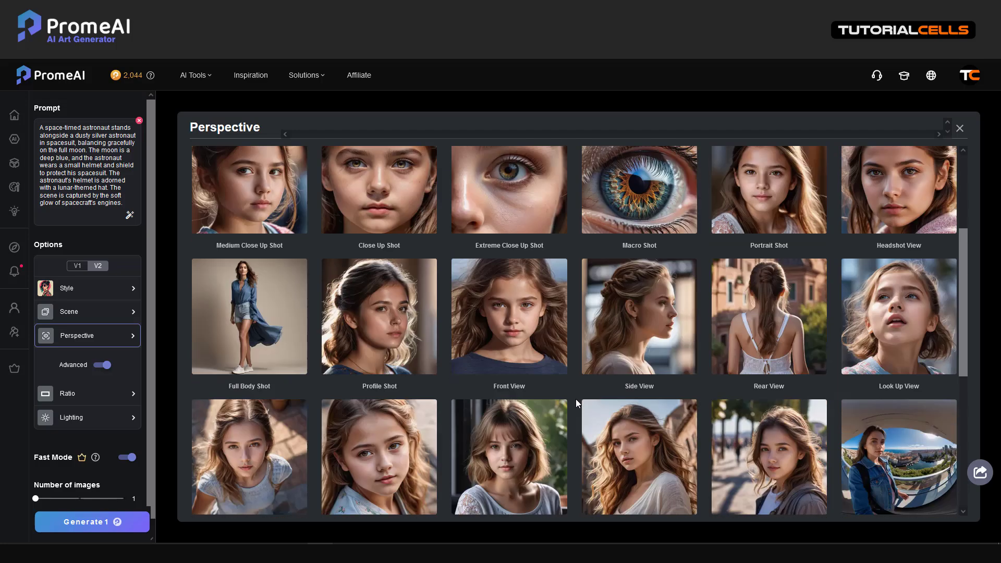
scroll(576, 401, up, 3)
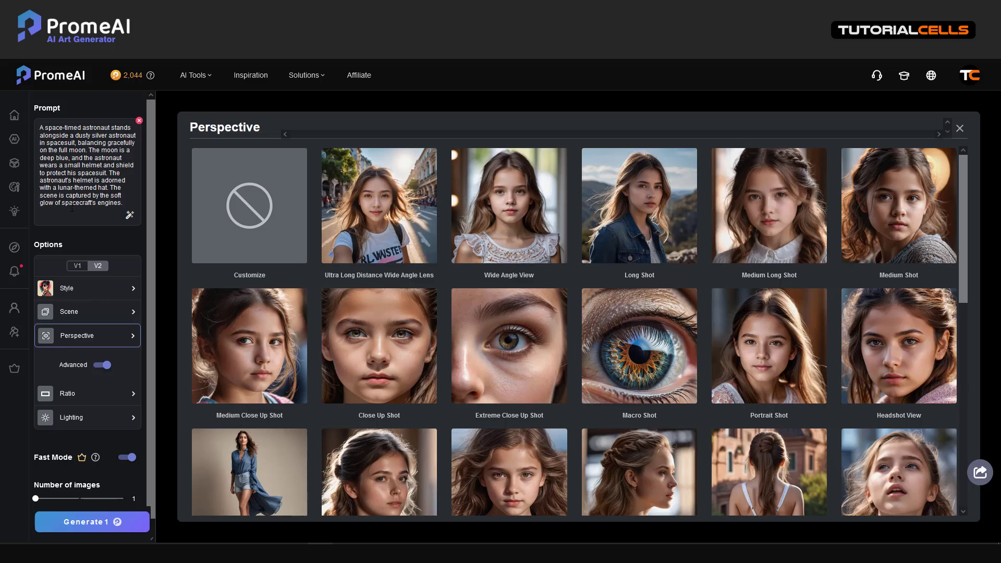
Reset the style to Customize, and look through the Anime, Unique and Art style tabs
click(92, 300)
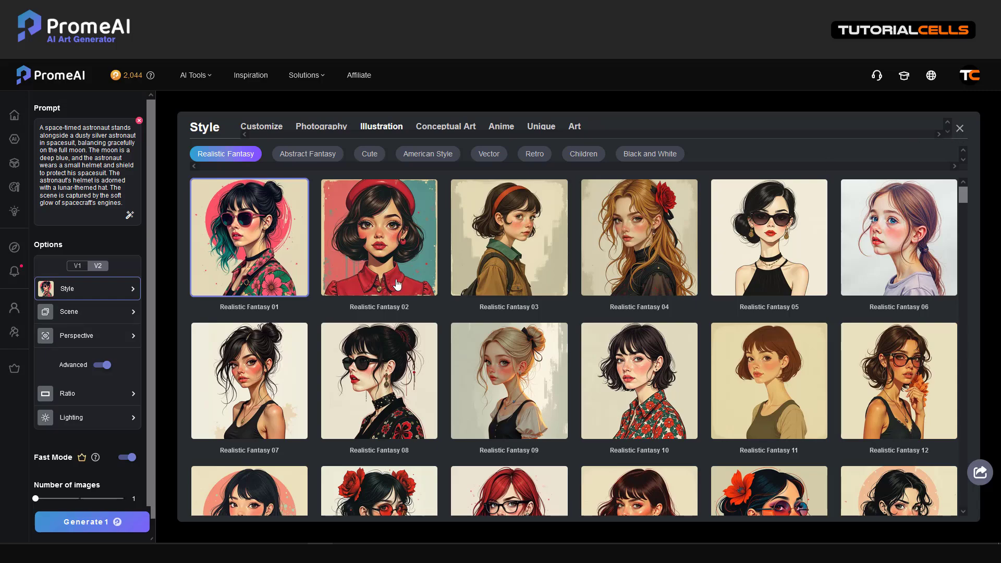
click(960, 128)
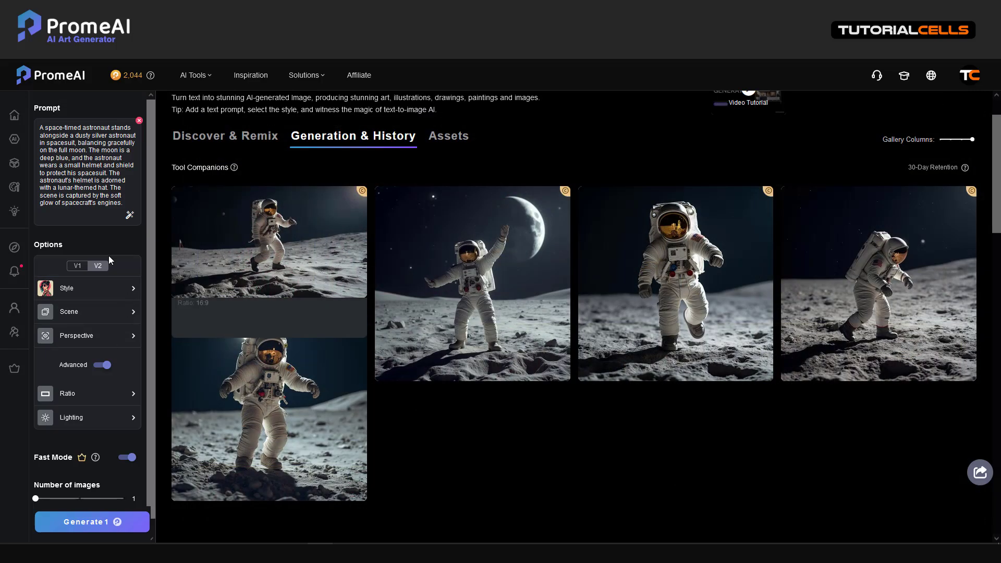
click(127, 293)
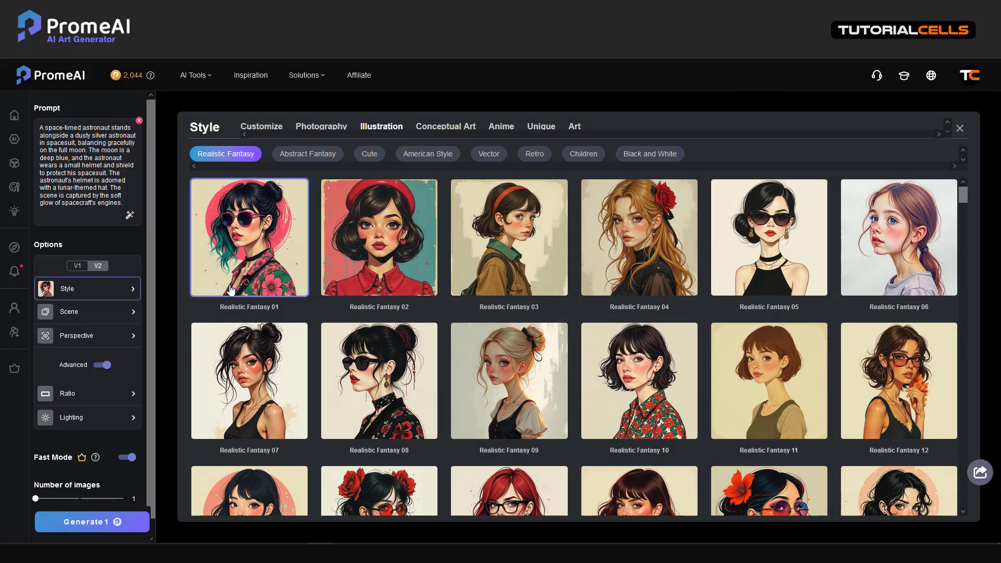
click(262, 128)
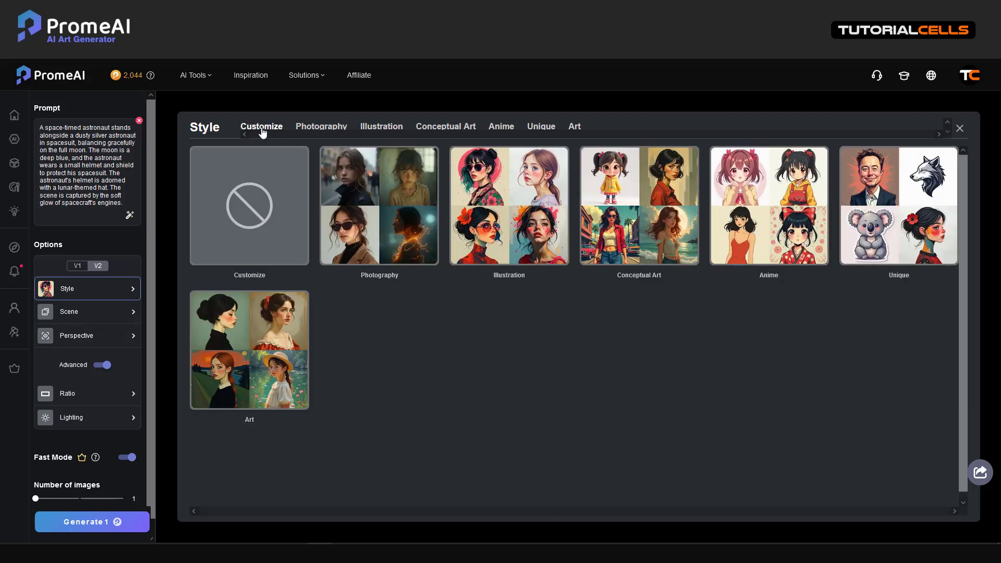
click(252, 180)
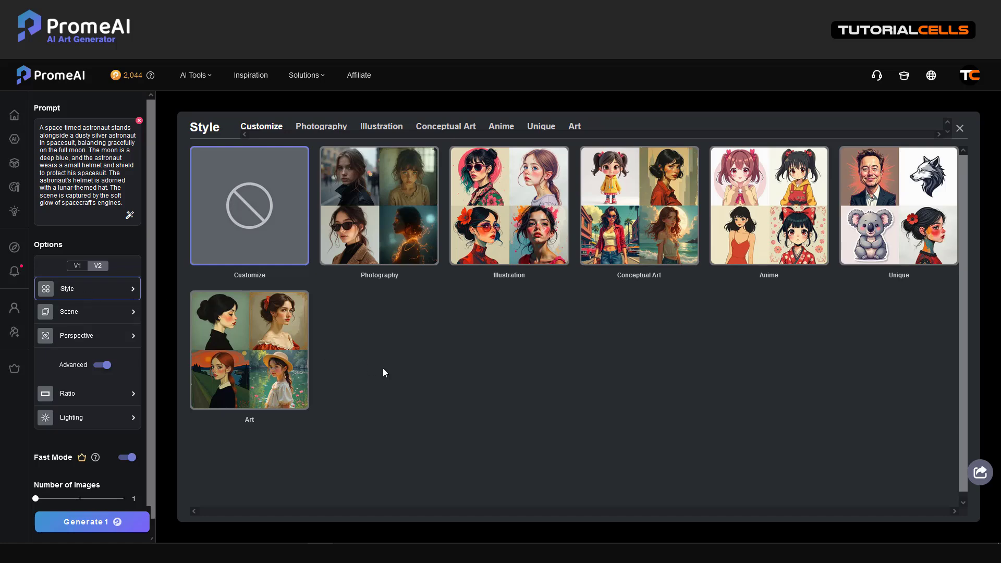
click(498, 127)
click(542, 129)
click(576, 130)
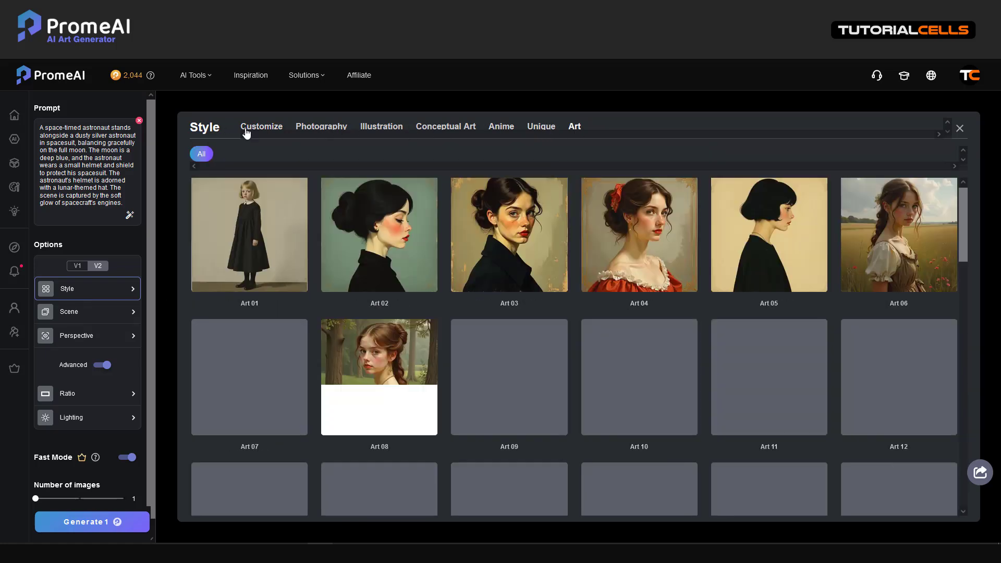
click(258, 129)
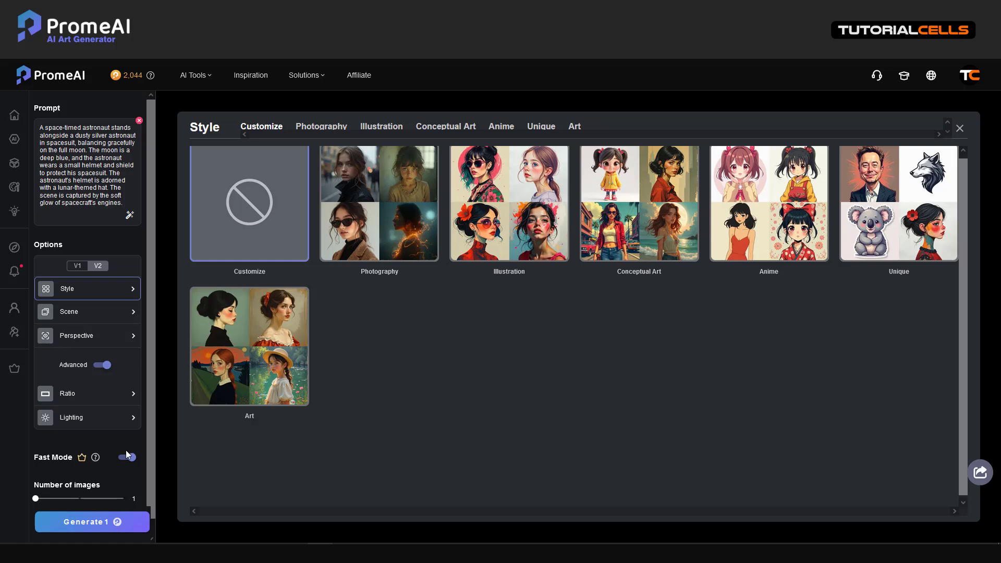
scroll(120, 453, down, 1)
Generate the 16:9 two-astronaut full-moon image and inspect it enlarged
click(91, 522)
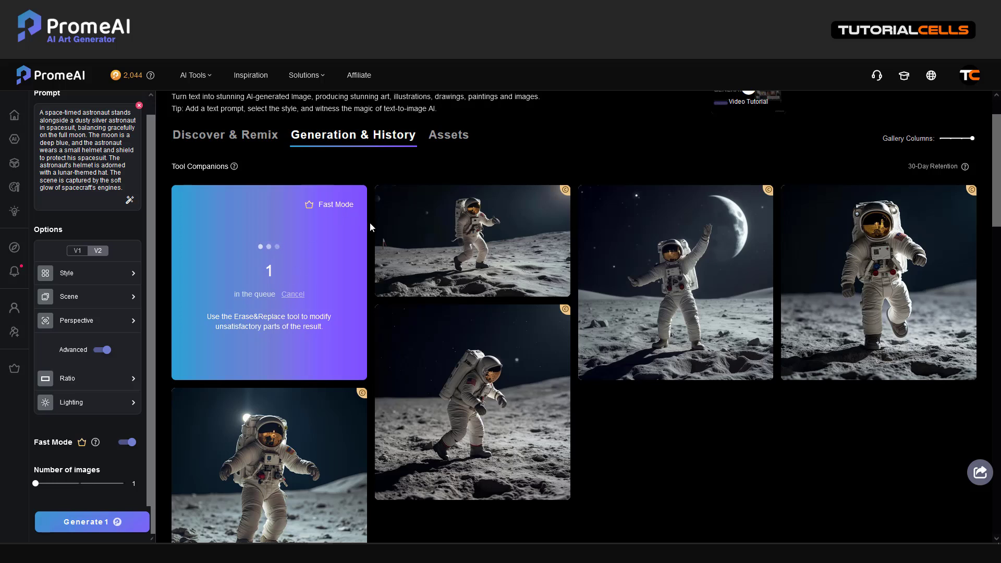
click(977, 78)
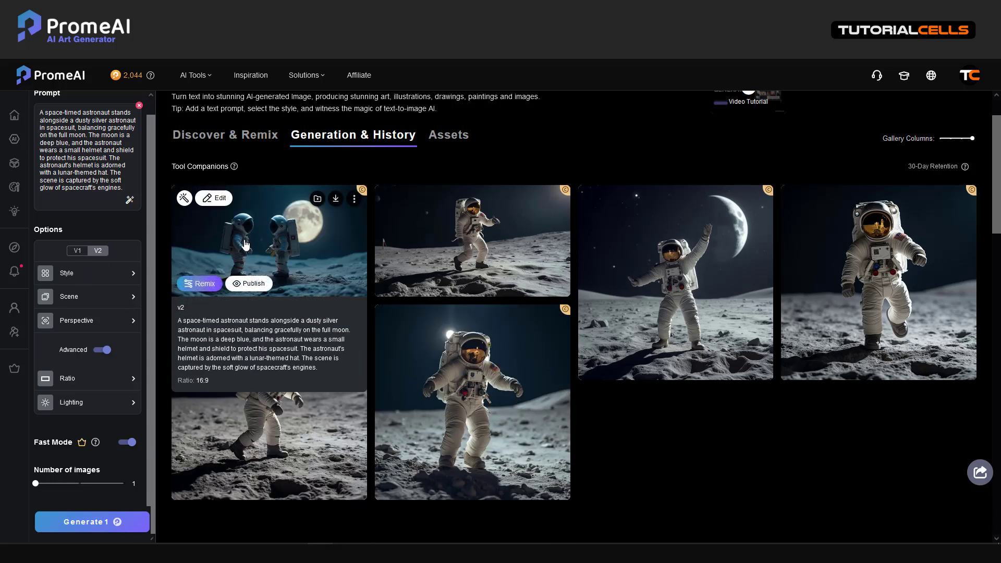
click(245, 244)
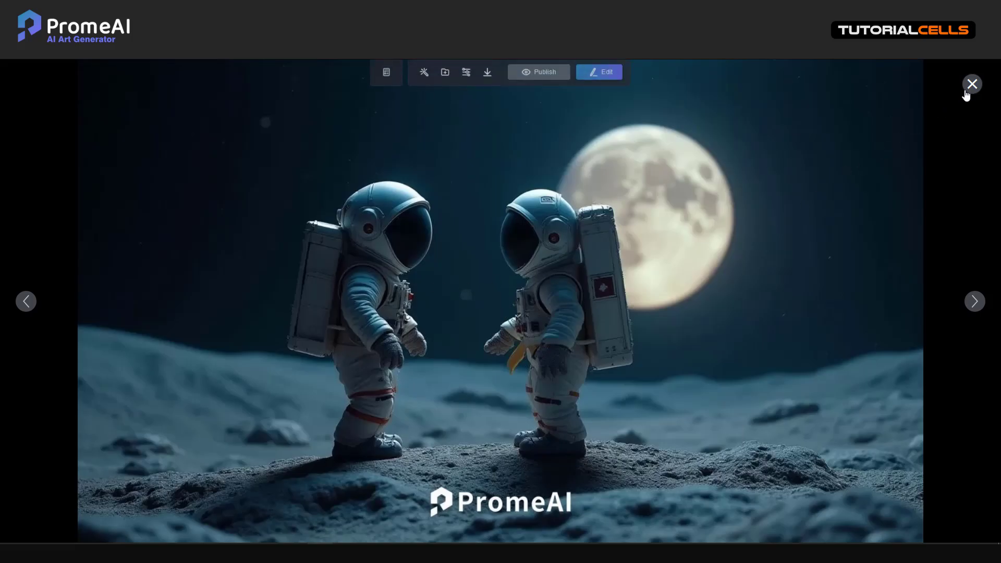
click(970, 85)
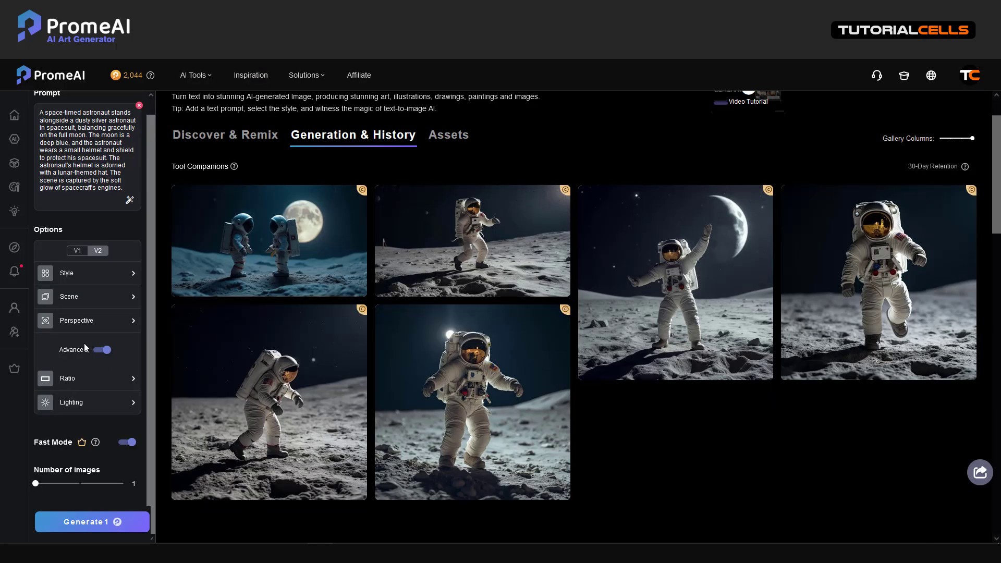
scroll(62, 380, up, 1)
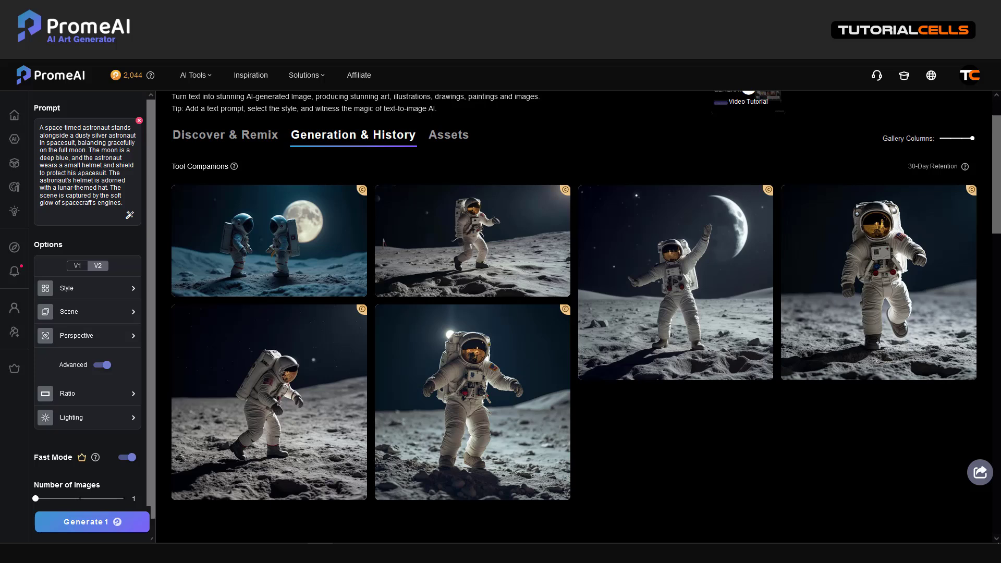
Review the prompt text and set the style to Illustration > Realistic Fantasy 01
scroll(94, 214, down, 1)
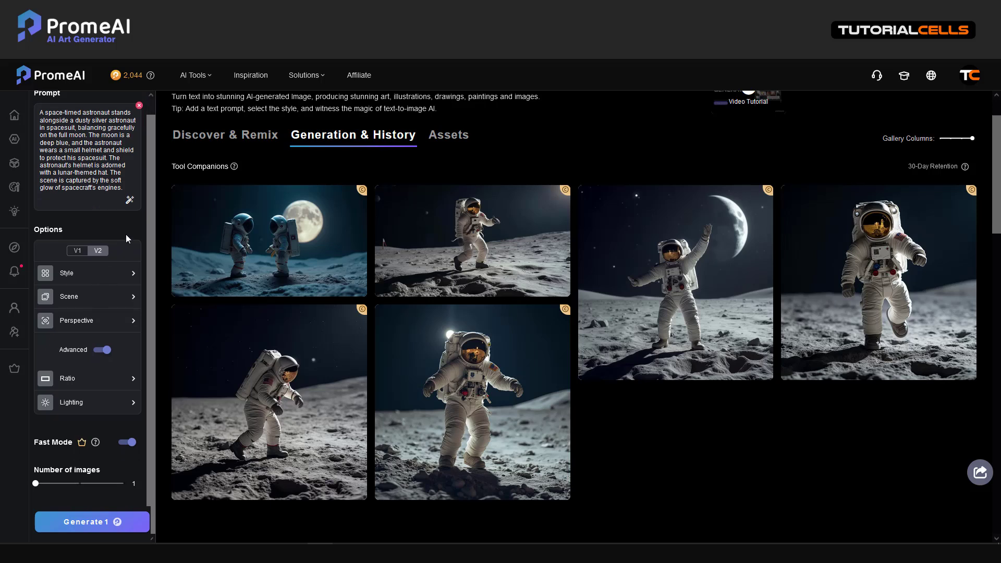
scroll(112, 214, up, 1)
drag(124, 202, 29, 133)
click(83, 218)
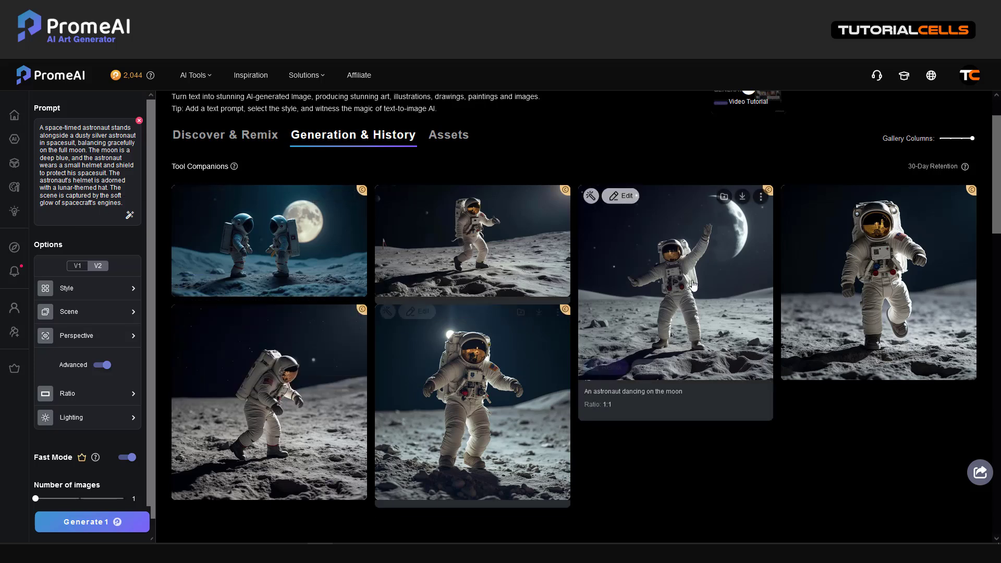
mouse_move(918, 211)
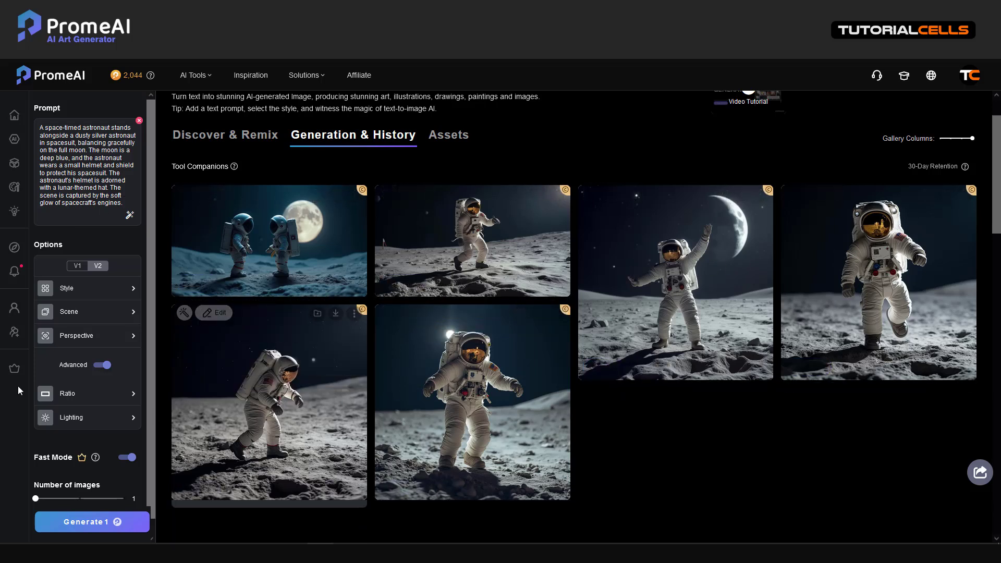
click(80, 293)
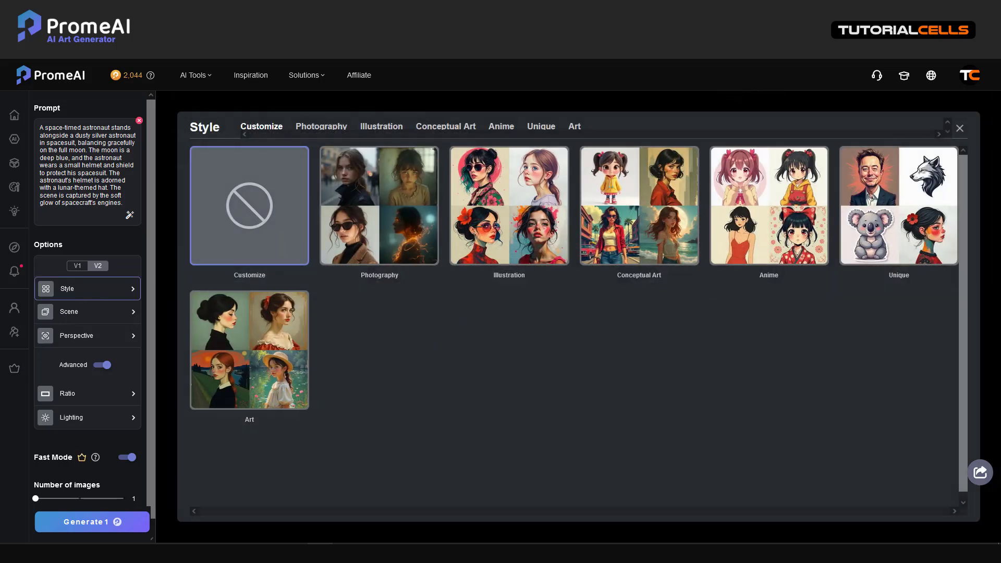
click(498, 212)
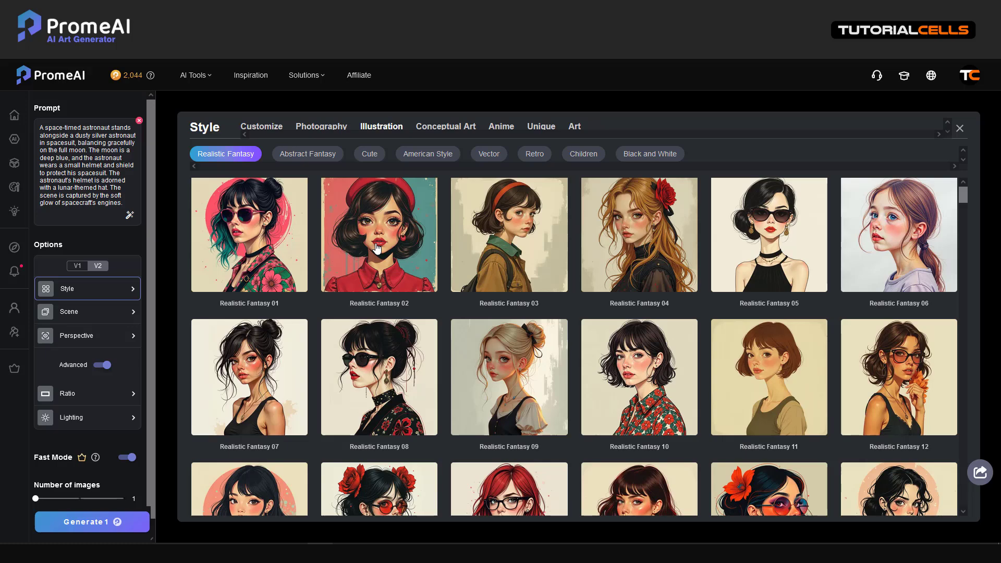
click(279, 245)
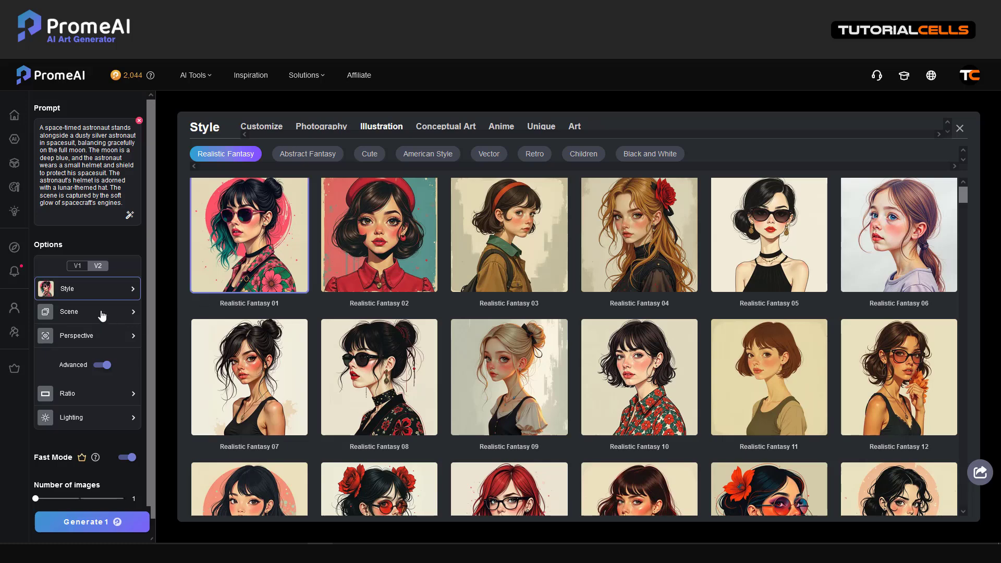
Set the camera perspective to Drone View
click(102, 314)
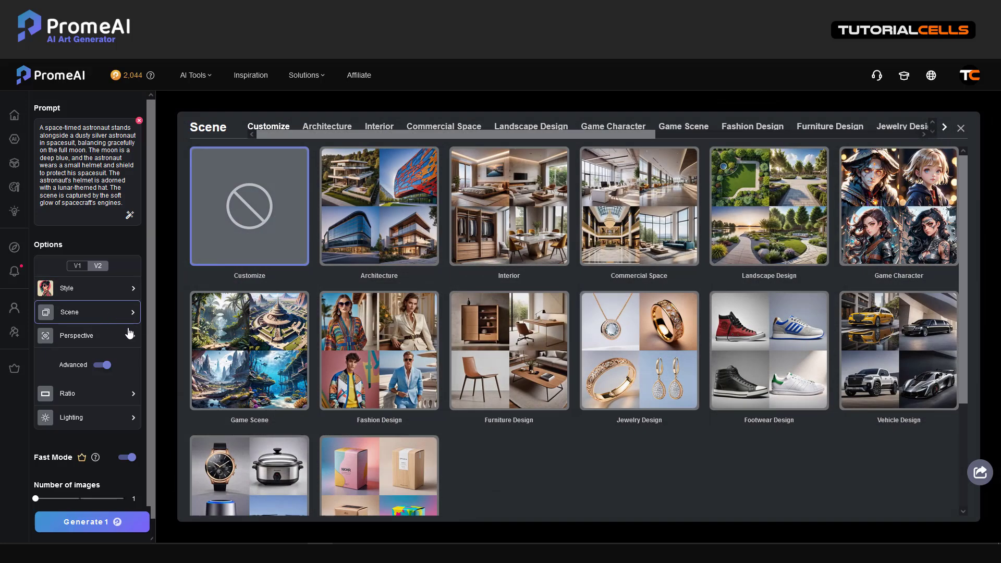
click(91, 340)
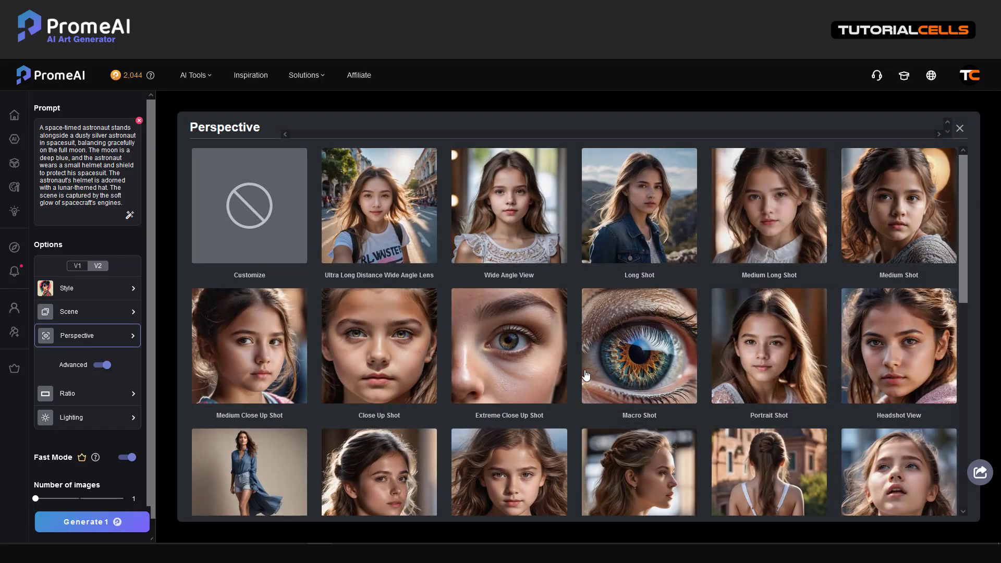
scroll(537, 277, down, 6)
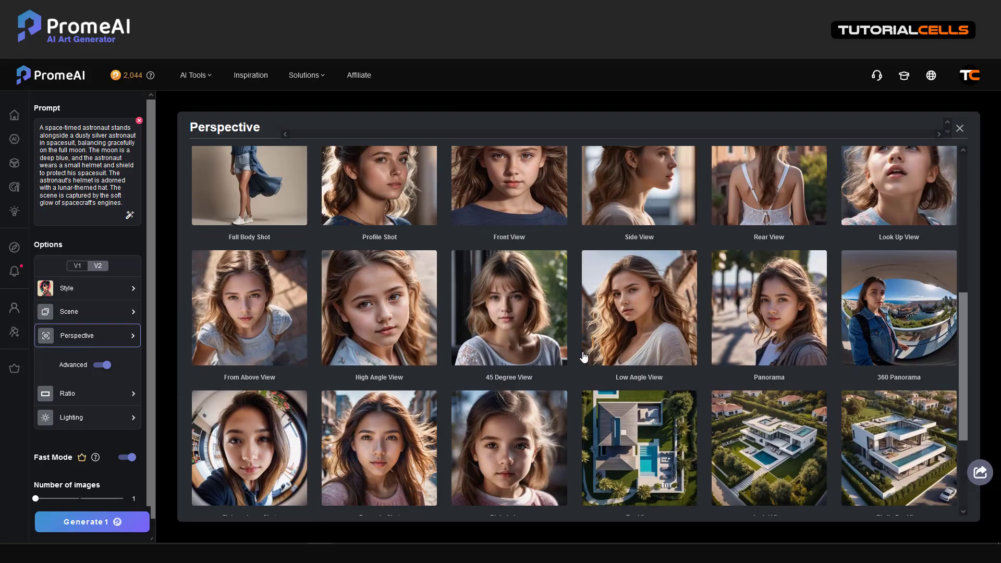
scroll(583, 357, down, 3)
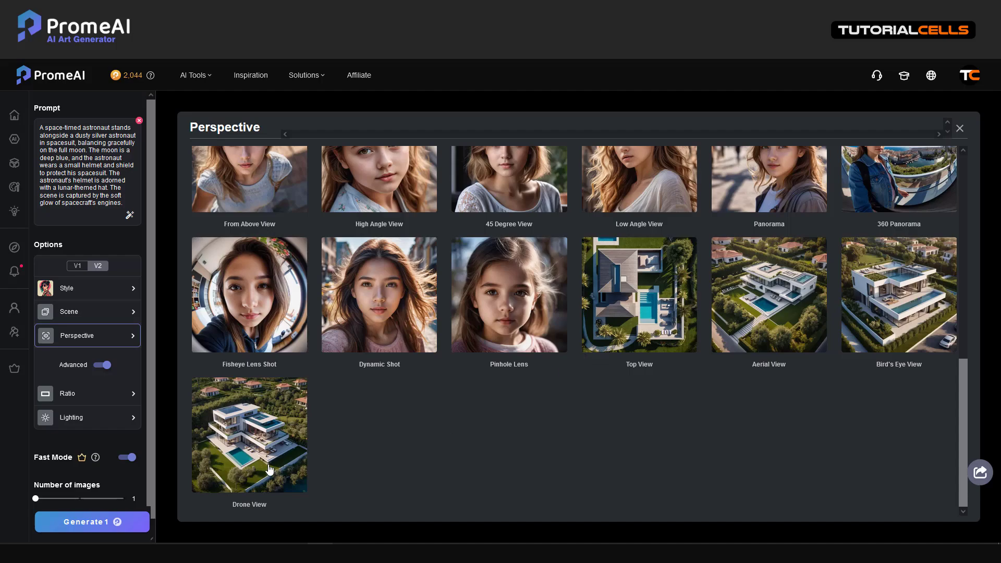
click(269, 469)
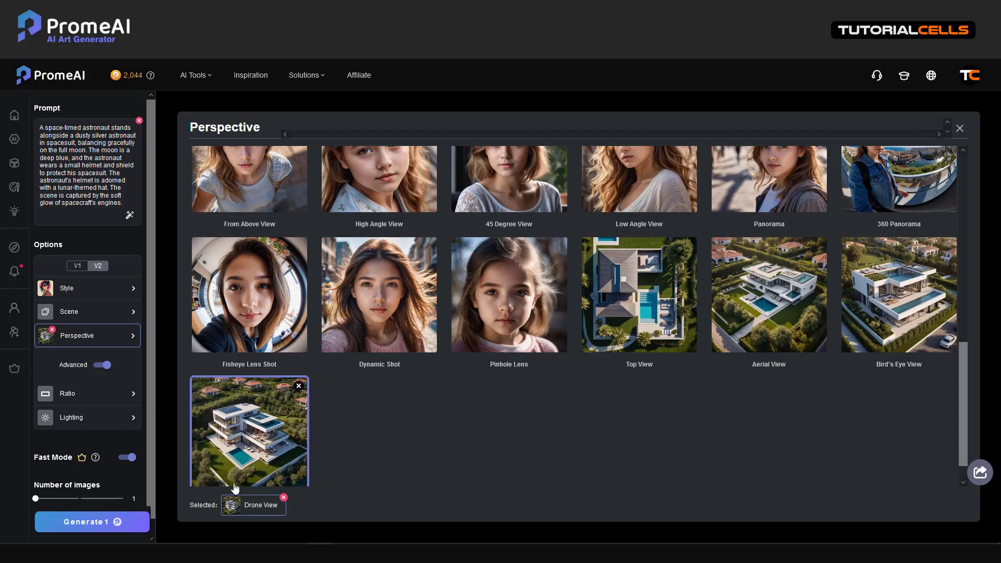
Check the ratio and lighting options, then generate the image
click(92, 400)
click(97, 417)
scroll(335, 307, down, 3)
scroll(216, 272, up, 4)
click(89, 519)
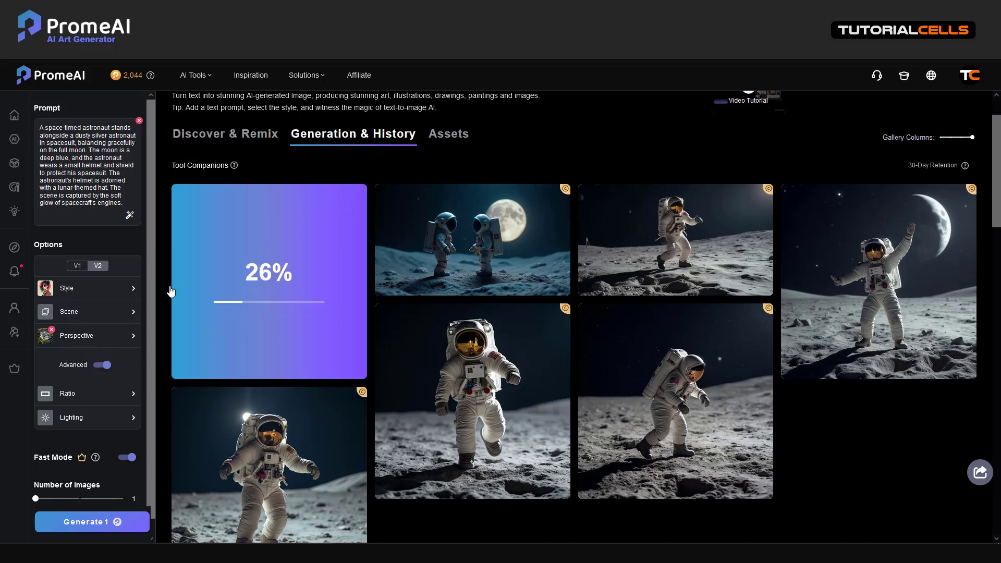
Let the Drone View render finish and view the new astronaut image full size
mouse_move(455, 251)
scroll(93, 442, down, 1)
mouse_move(95, 443)
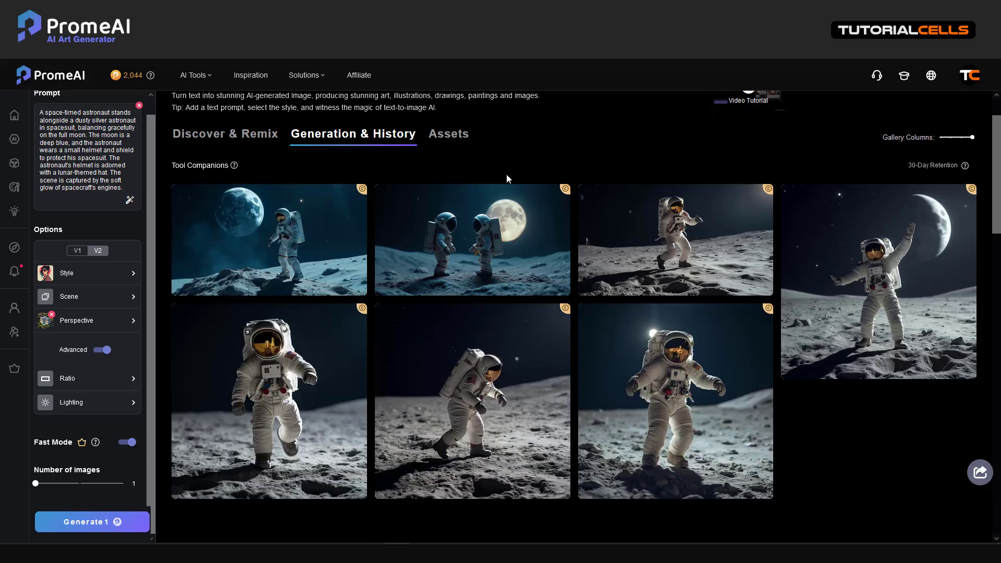
click(337, 224)
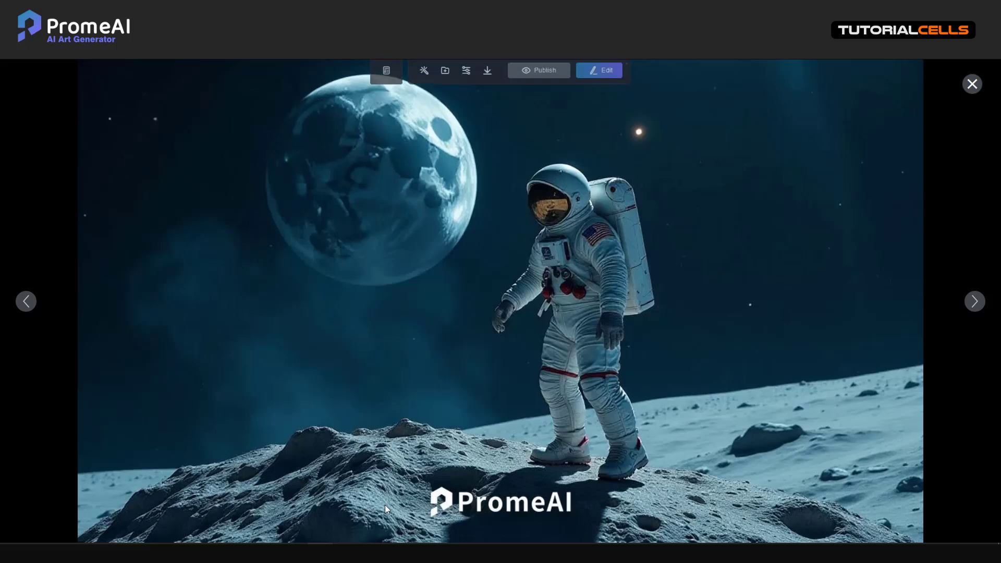
click(972, 86)
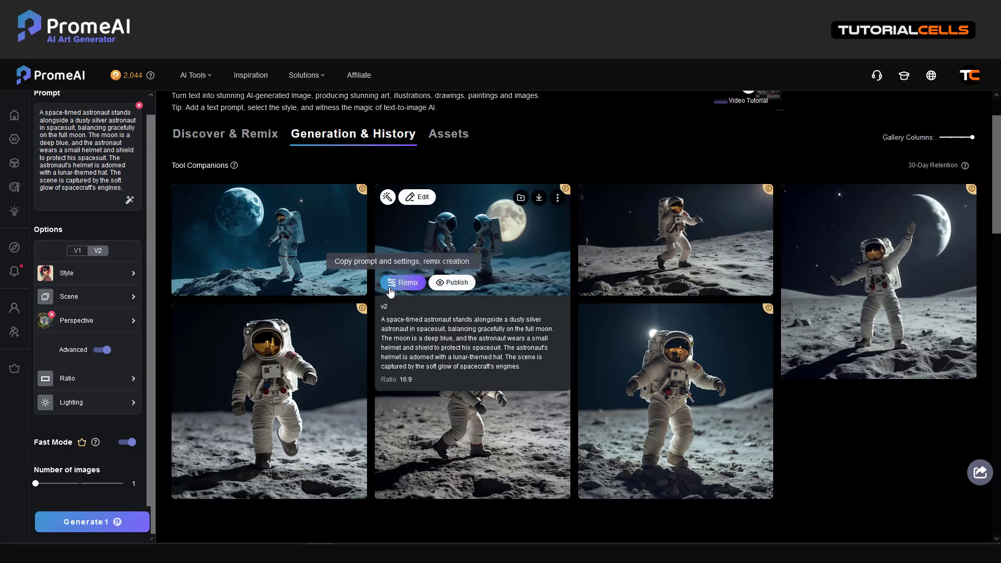
Set the scene to Game Scene > Jungle, clear the Drone View perspective, and generate
click(92, 297)
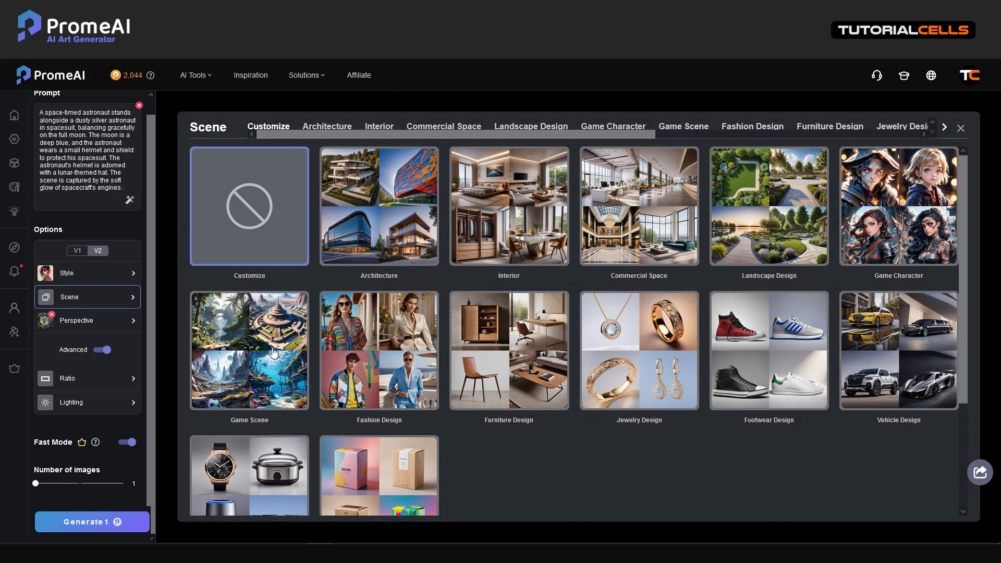
click(273, 353)
click(273, 281)
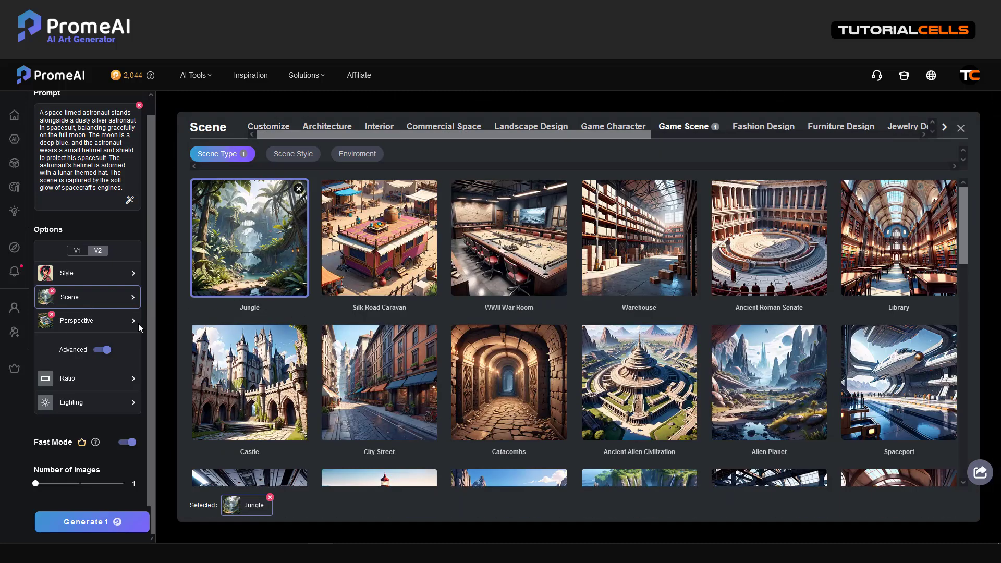
click(52, 316)
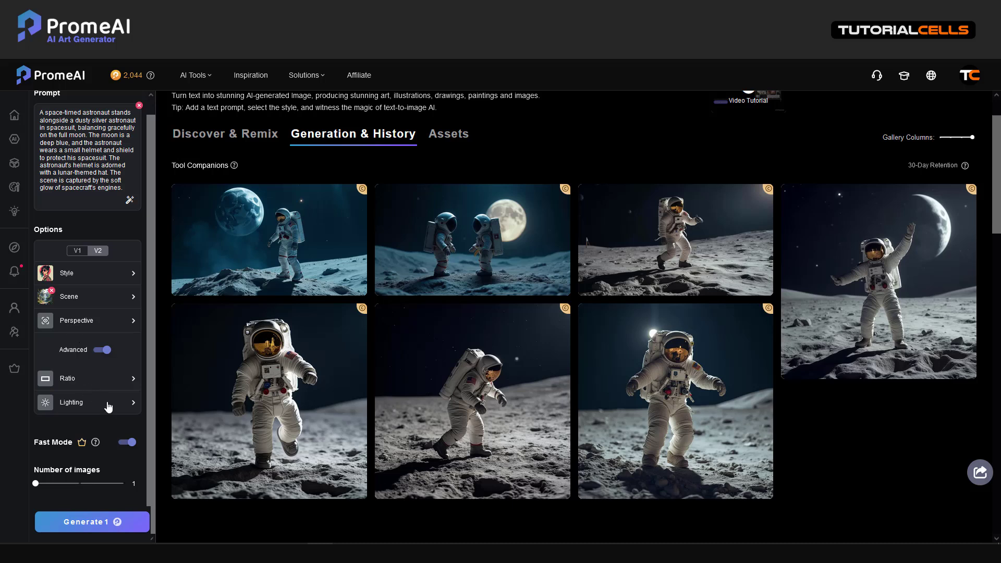
click(108, 529)
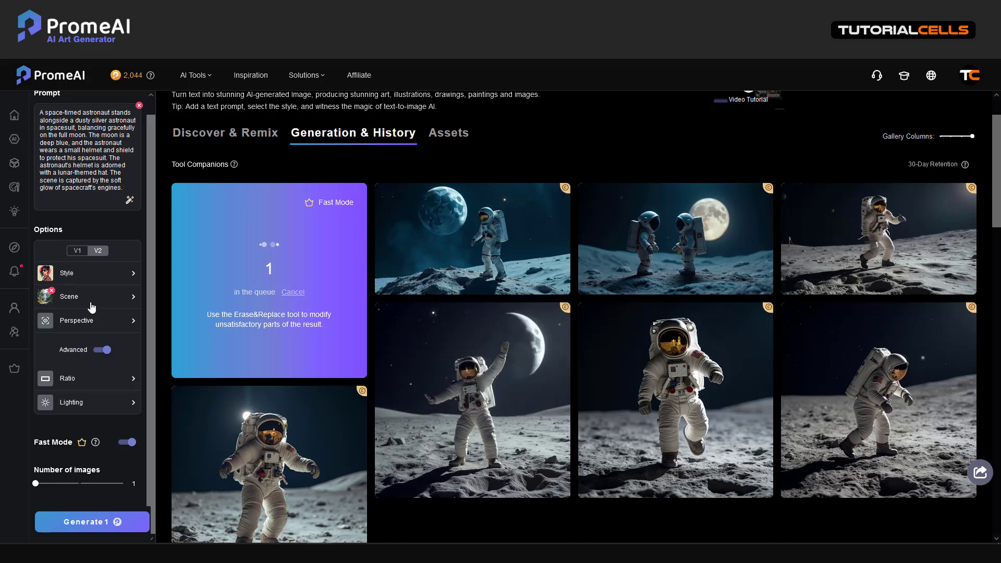
Wait for the queued image to finish, then select and deselect the prompt text
scroll(73, 142, up, 1)
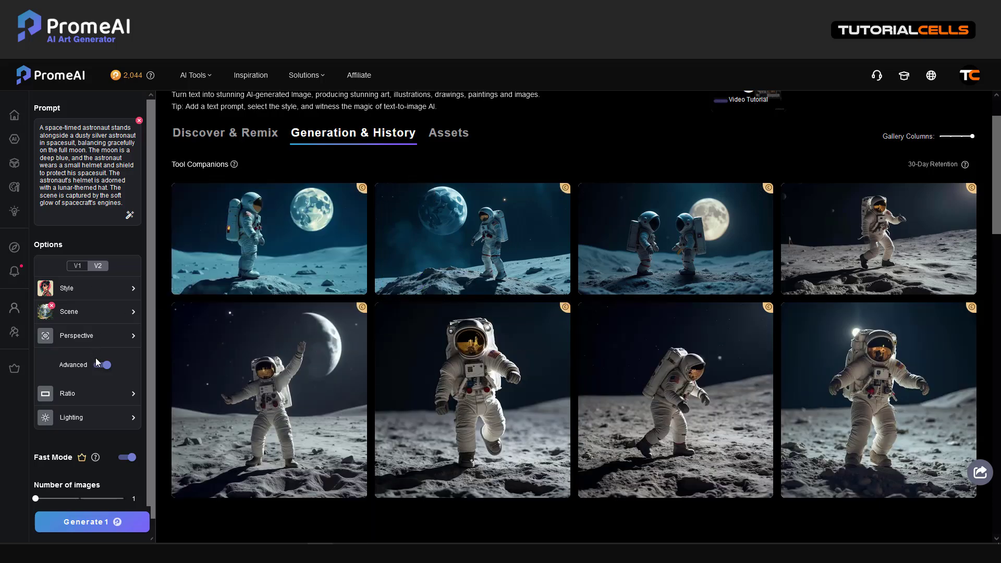
mouse_move(279, 255)
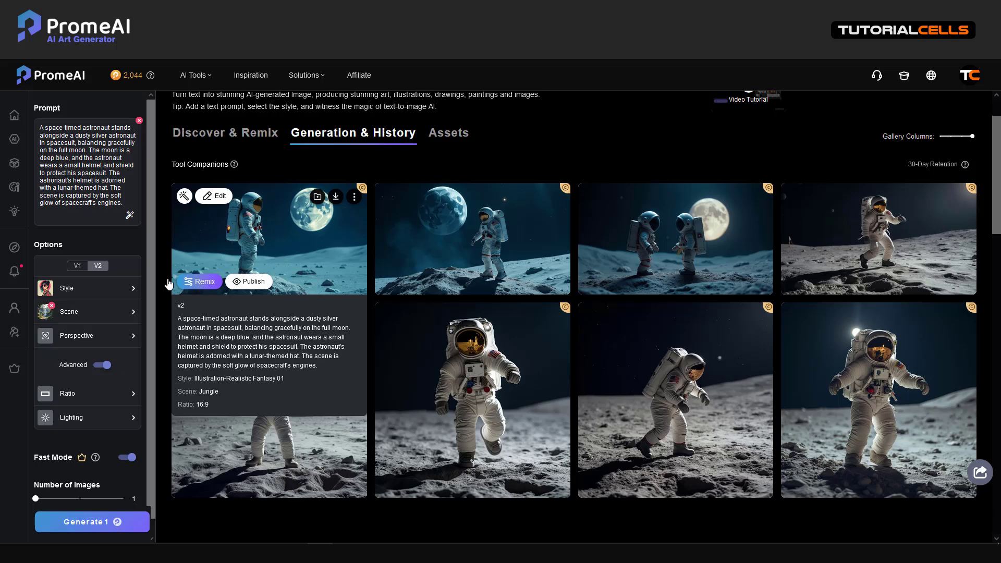
triple_click(116, 207)
mouse_move(116, 208)
mouse_down()
mouse_move(63, 156)
mouse_move(123, 196)
mouse_move(128, 212)
mouse_up()
click(100, 218)
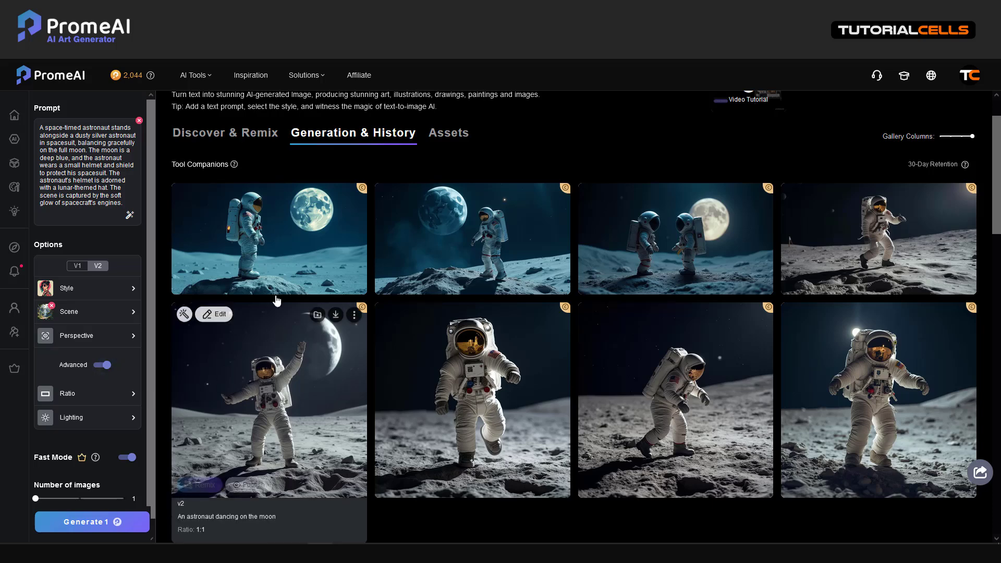
mouse_move(337, 242)
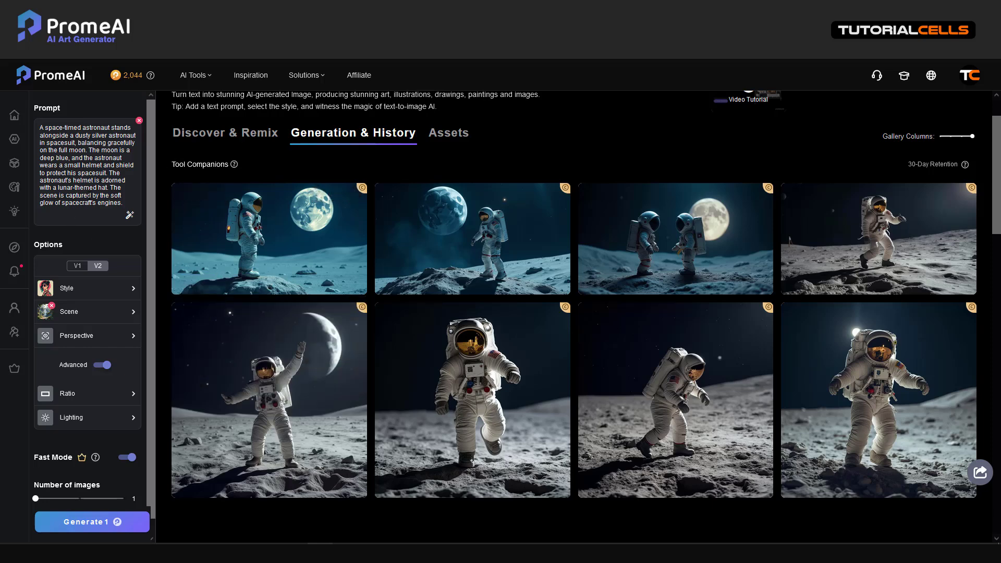
mouse_move(184, 208)
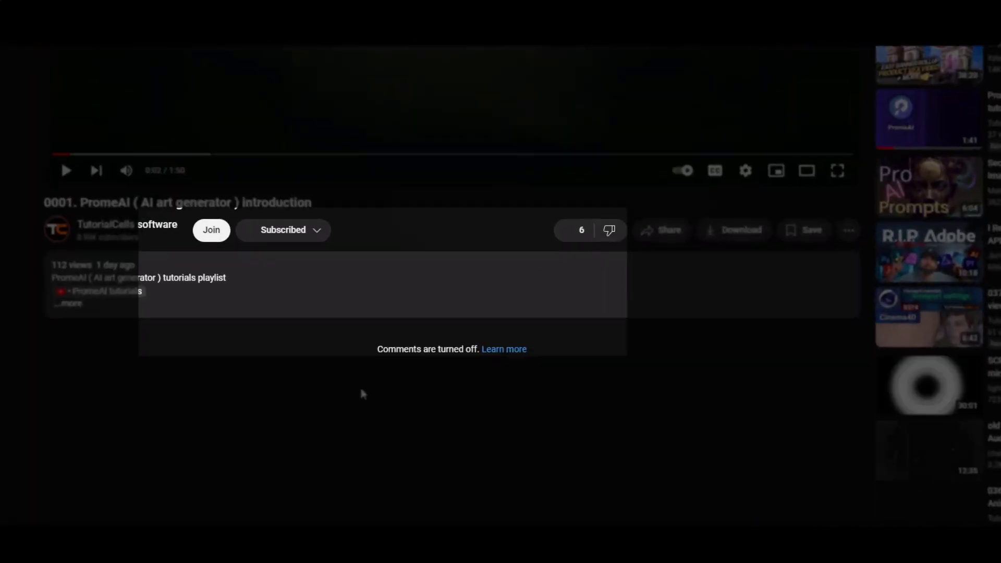
Sign in to PromeAI with a Google account and reach the Home dashboard
click(71, 299)
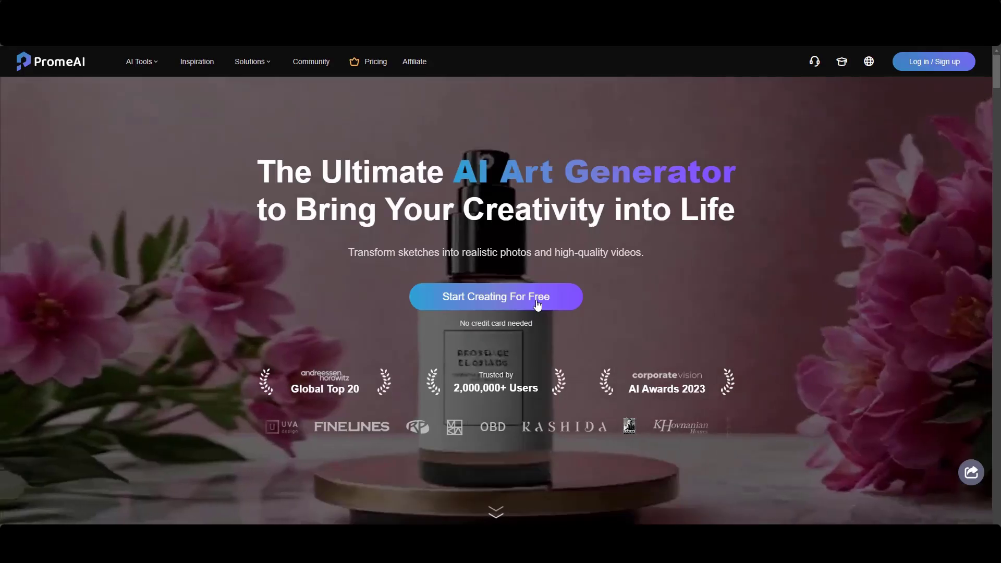
click(929, 62)
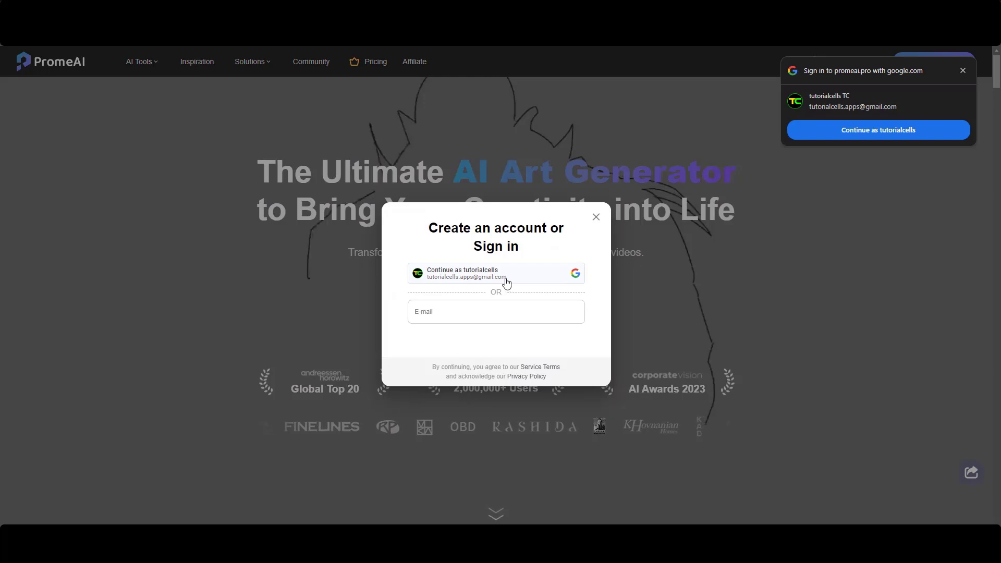
click(507, 281)
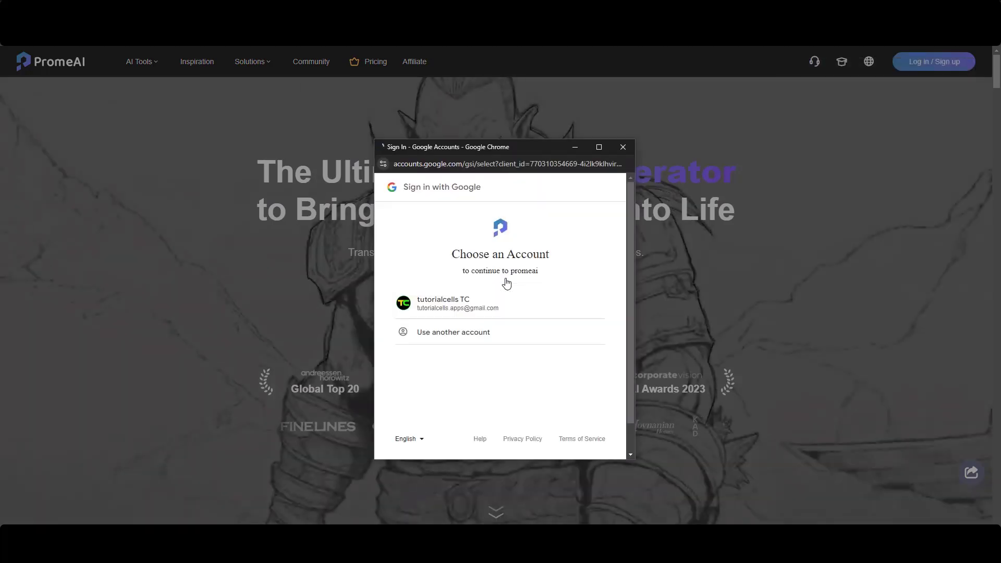
click(458, 303)
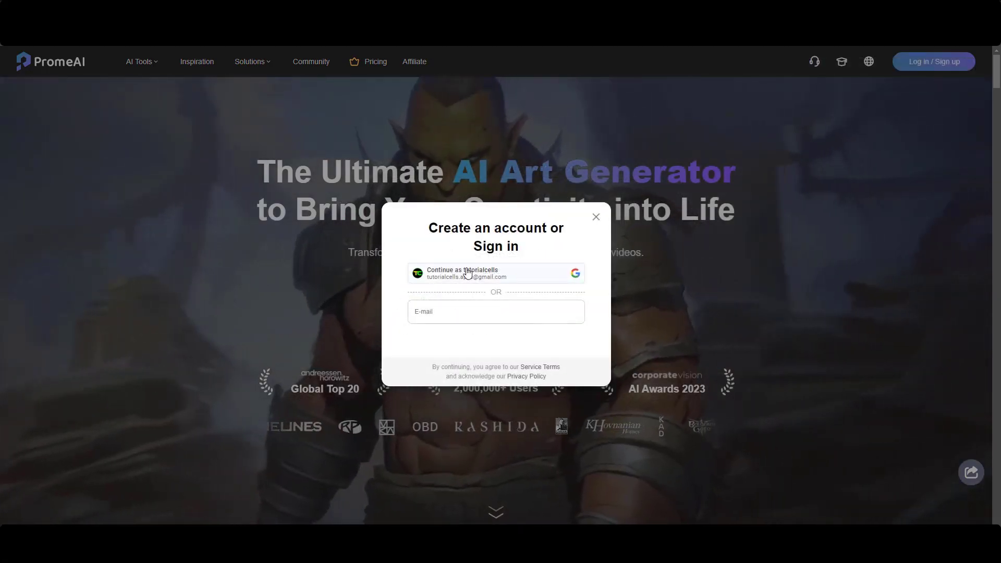
click(468, 272)
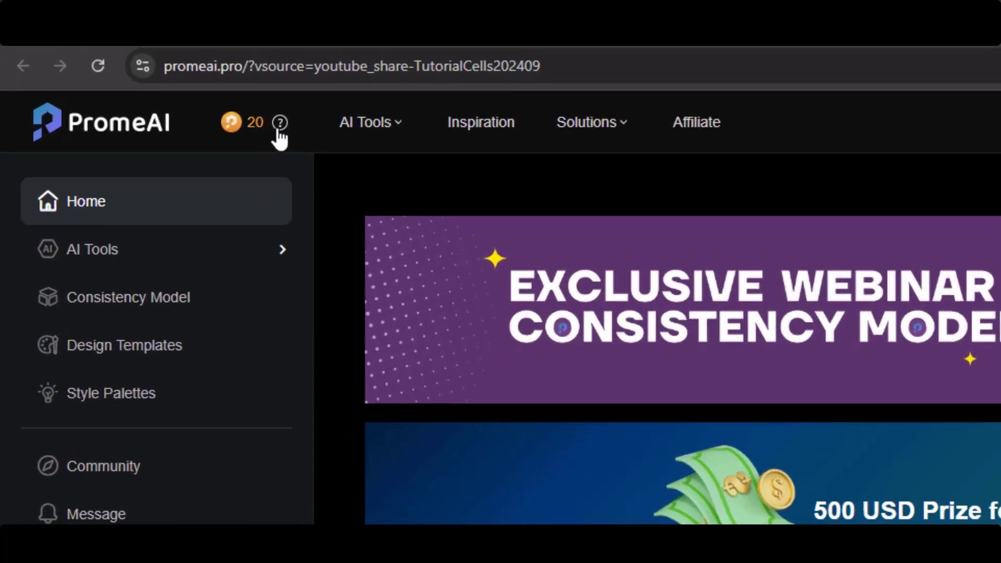
Open the pricing plans via Need some Coins?, then the Redeem a Code gift page
mouse_move(140, 66)
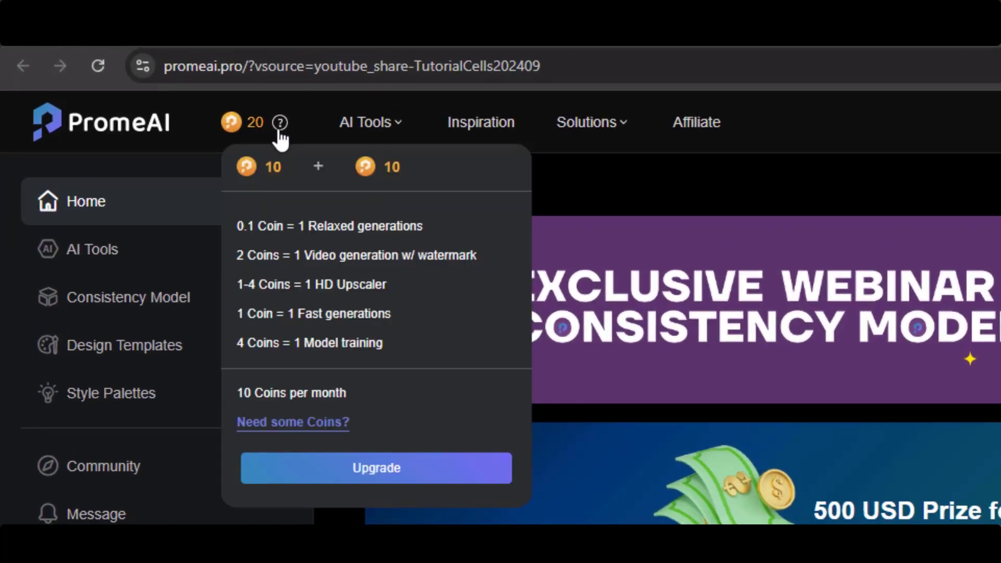
click(279, 428)
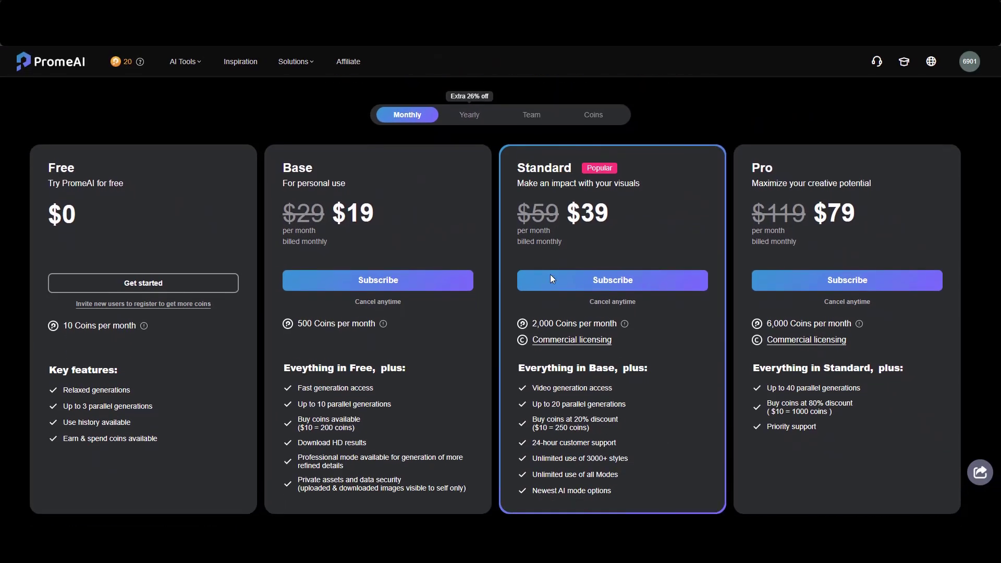
scroll(550, 274, down, 2)
scroll(543, 277, down, 1)
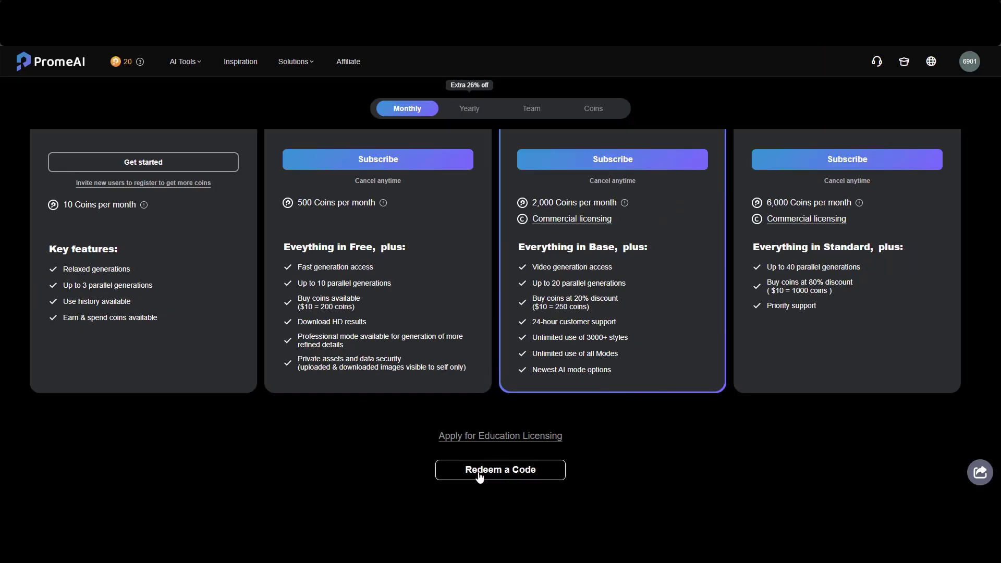
click(483, 475)
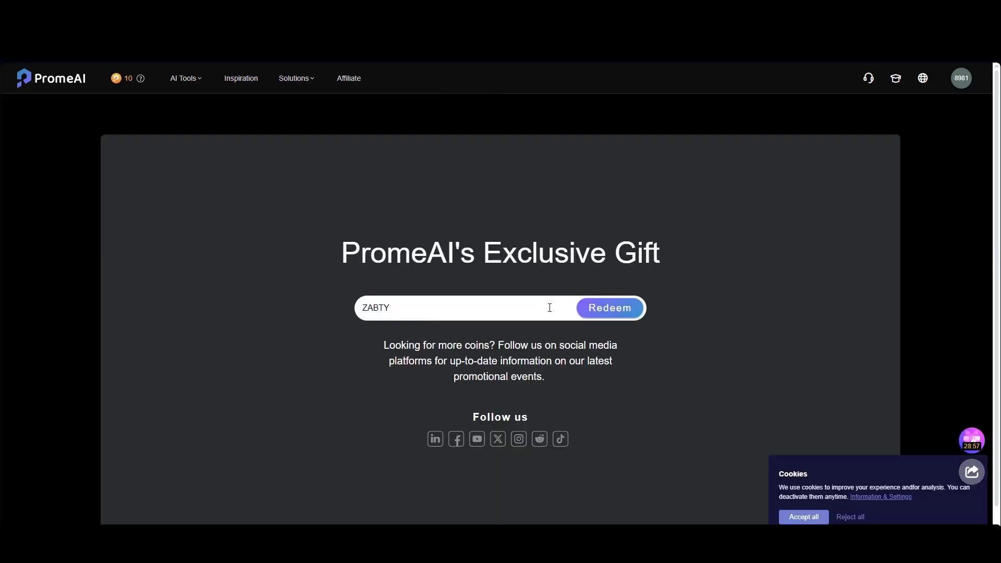